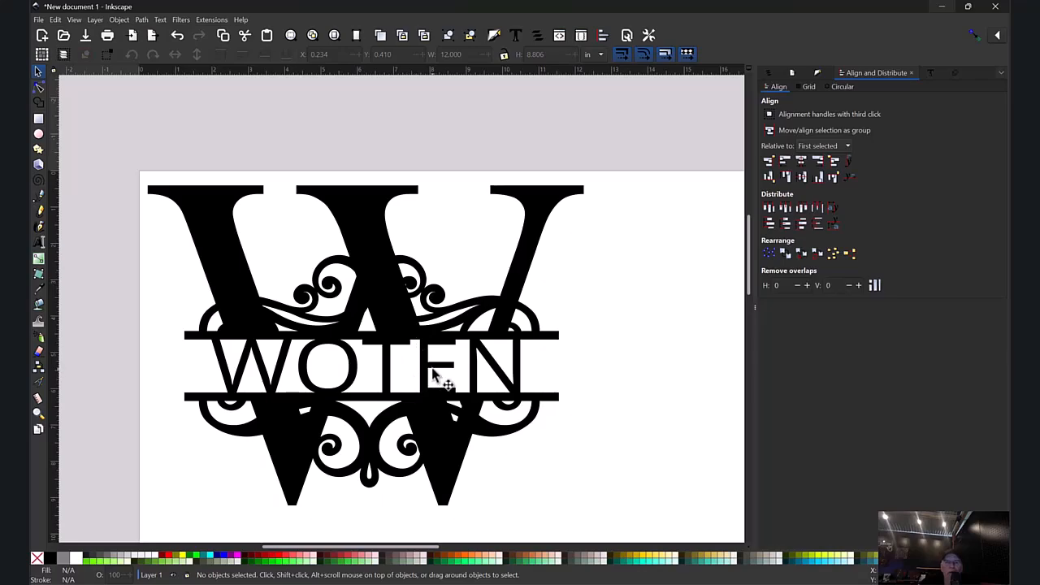
Step: Delete the split-letter W design and draw a black rectangle about 16.5 by 9.9 in from the page's upper-left corner
{"action": "left_click", "coordinate": [388, 374]}
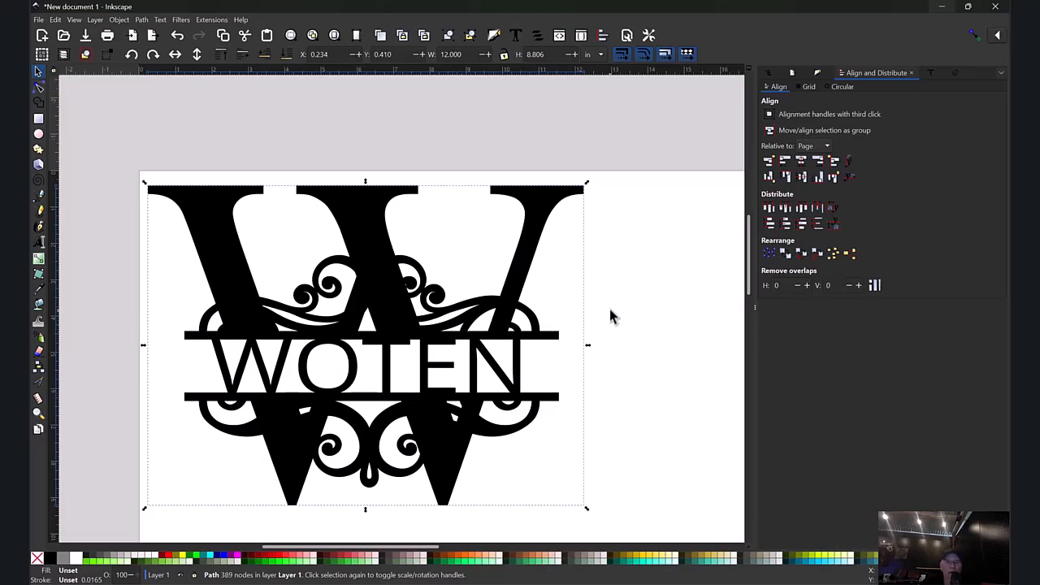
{"action": "key", "text": "Delete"}
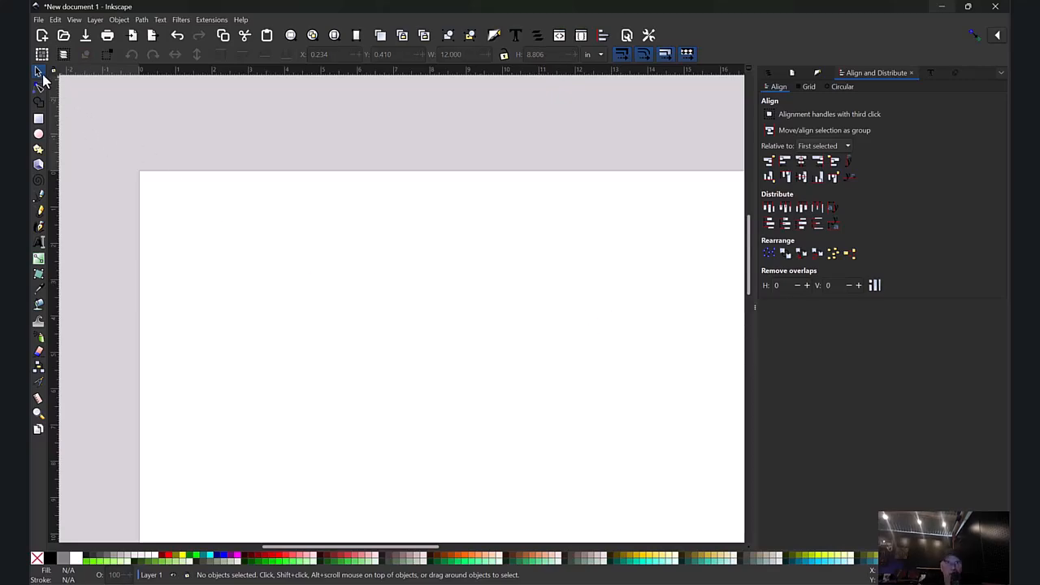
{"action": "left_click", "coordinate": [38, 120]}
{"action": "mouse_move", "coordinate": [139, 171]}
{"action": "left_mouse_down"}
{"action": "mouse_move", "coordinate": [559, 370]}
{"action": "mouse_move", "coordinate": [738, 501]}
{"action": "mouse_move", "coordinate": [739, 527]}
{"action": "left_mouse_up"}
{"action": "key", "text": "s"}
Step: Add the text "NEGATIVE TEXT BRIDGING" on the black rectangle and fill it with bright green
{"action": "left_click", "coordinate": [39, 242]}
{"action": "left_click", "coordinate": [281, 297]}
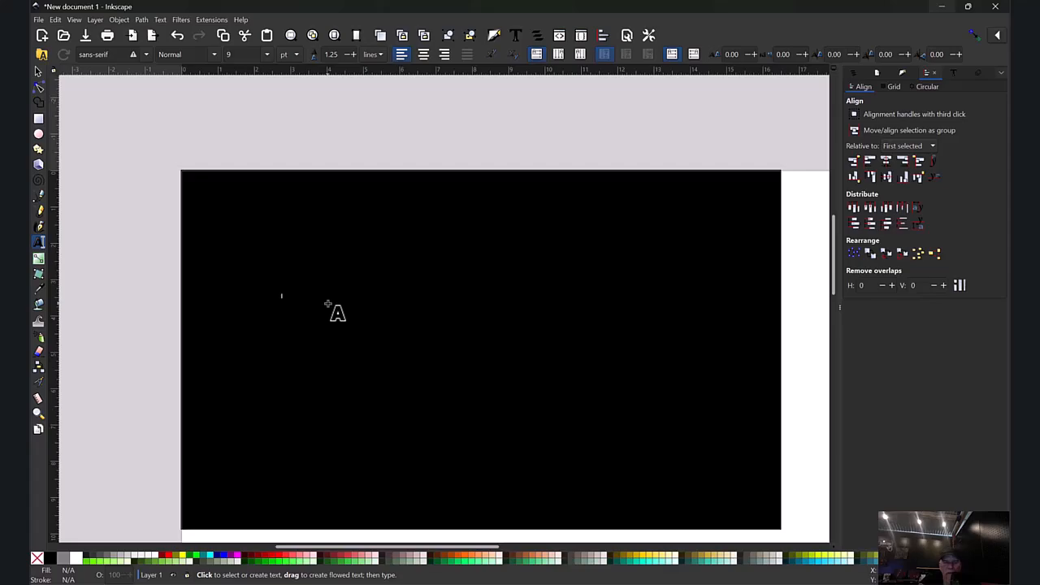
{"action": "type", "text": "Te"}
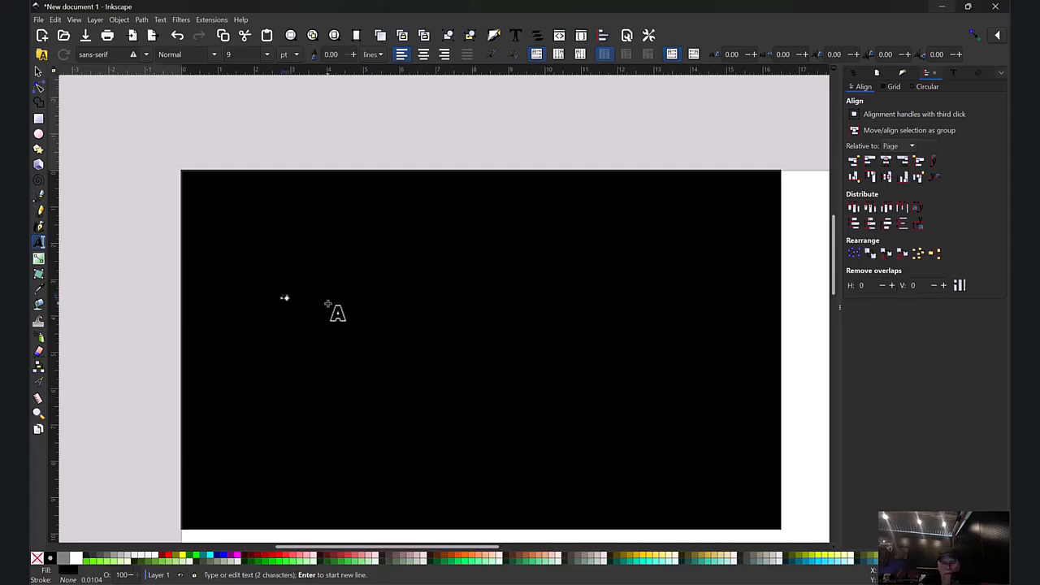
{"action": "type", "text": "..."}
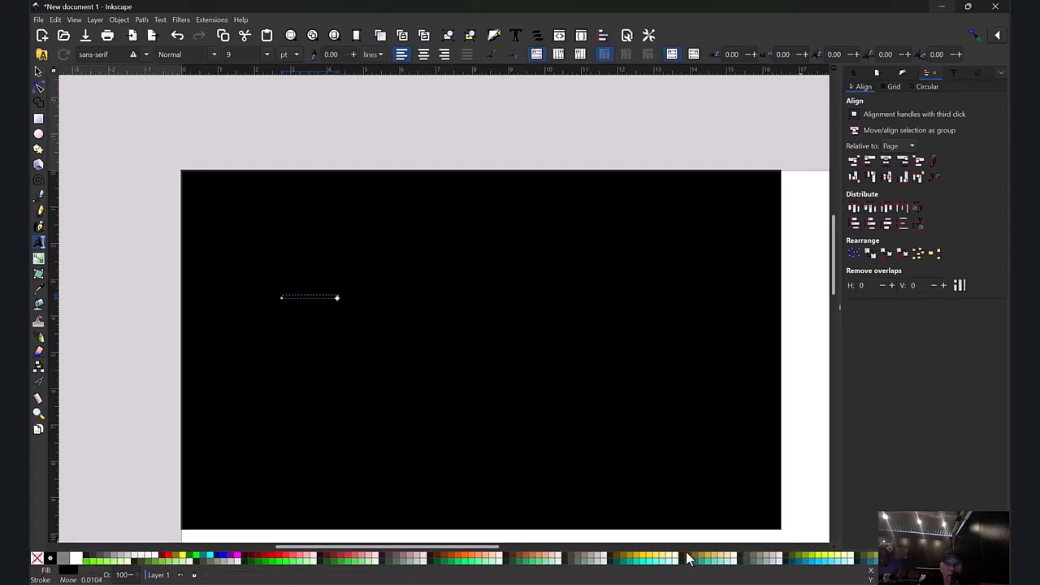
{"action": "left_click", "coordinate": [96, 561]}
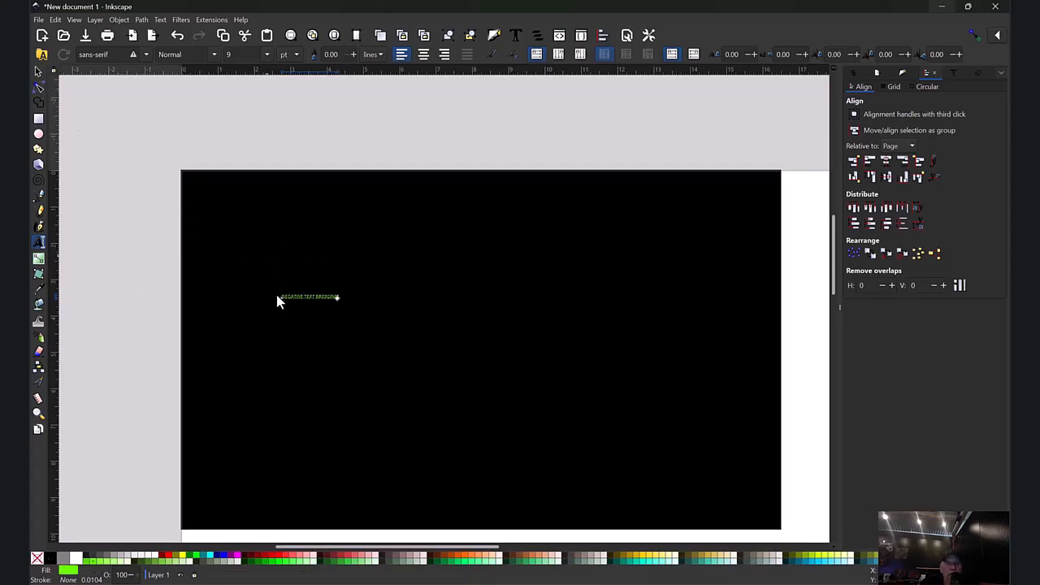
Step: Enlarge the green text to about 12.15 by 1.63 in and place it across the upper half of the black rectangle
{"action": "left_click", "coordinate": [38, 72]}
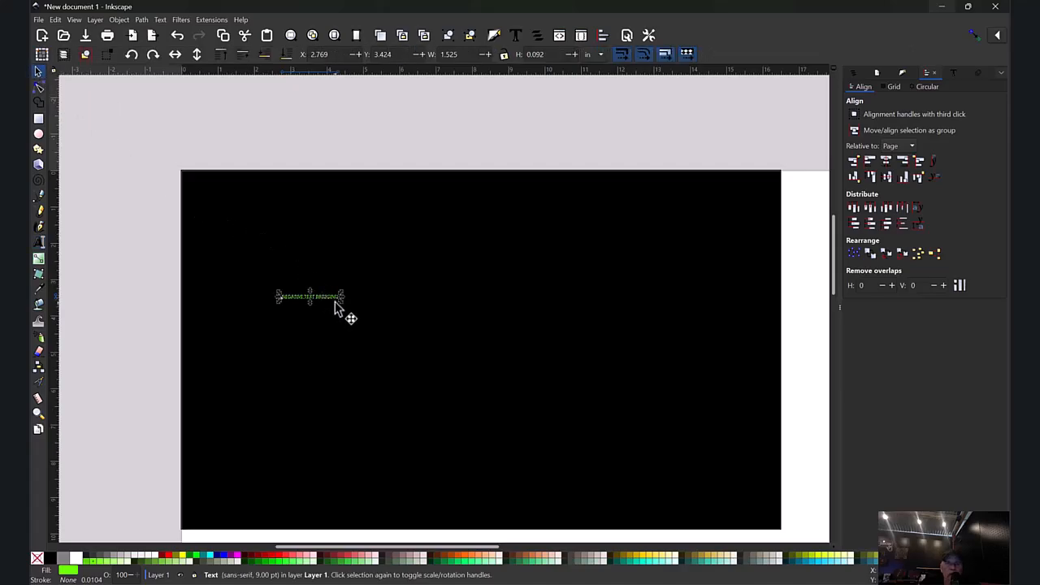
{"action": "left_click", "coordinate": [345, 310]}
{"action": "mouse_move", "coordinate": [344, 309]}
{"action": "left_mouse_down"}
{"action": "mouse_move", "coordinate": [385, 325]}
{"action": "mouse_move", "coordinate": [343, 323]}
{"action": "mouse_move", "coordinate": [330, 301]}
{"action": "left_mouse_up"}
{"action": "left_click", "coordinate": [319, 296]}
{"action": "left_click_drag", "start_coordinate": [341, 303], "coordinate": [726, 358]}
{"action": "left_click_drag", "start_coordinate": [582, 329], "coordinate": [561, 324]}
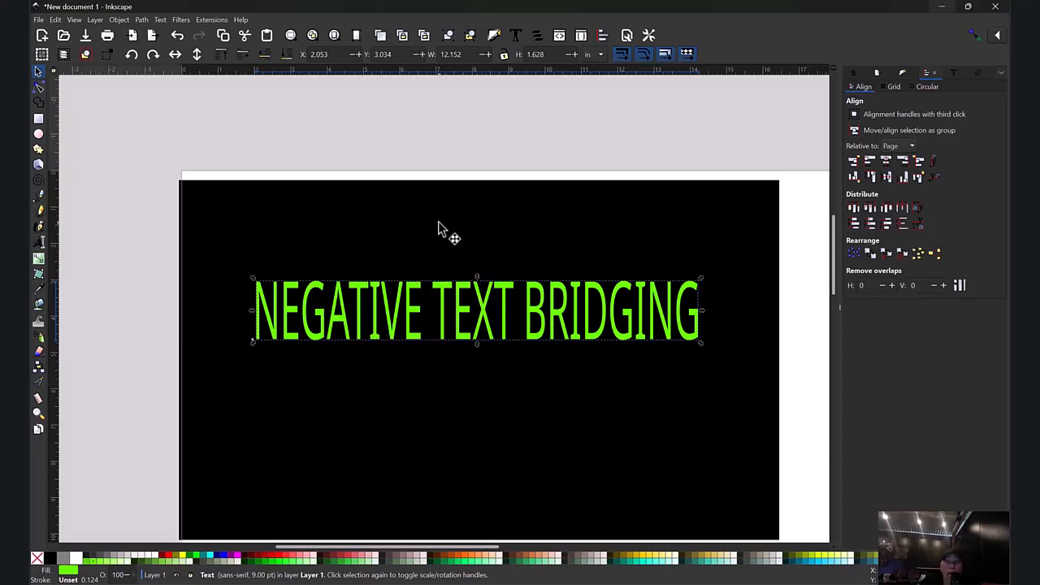
{"action": "left_click", "coordinate": [137, 266]}
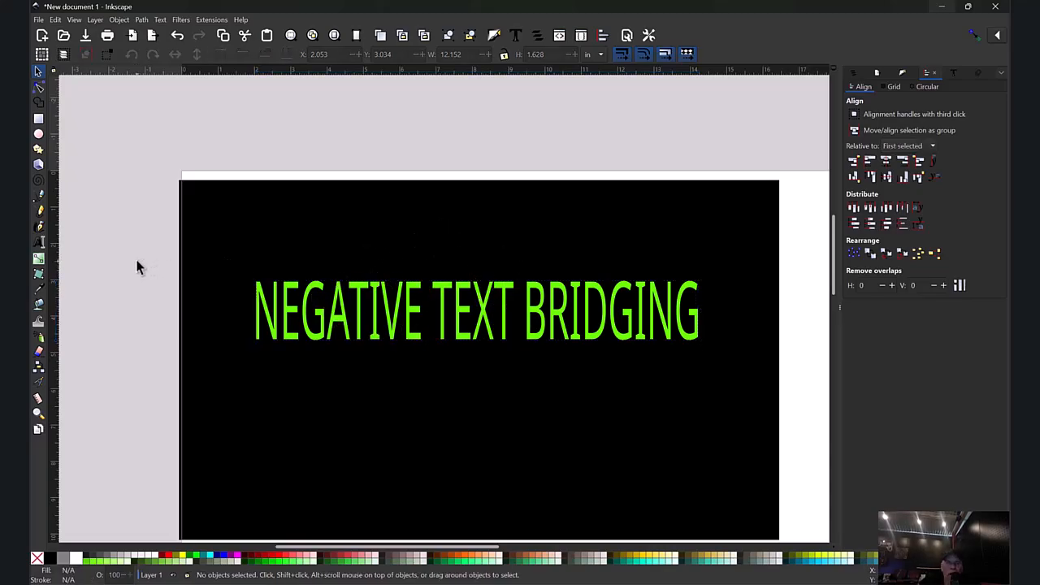
Step: Cut the text out of the black rectangle with Difference and shift the resulting panel slightly
{"action": "left_click", "coordinate": [360, 290]}
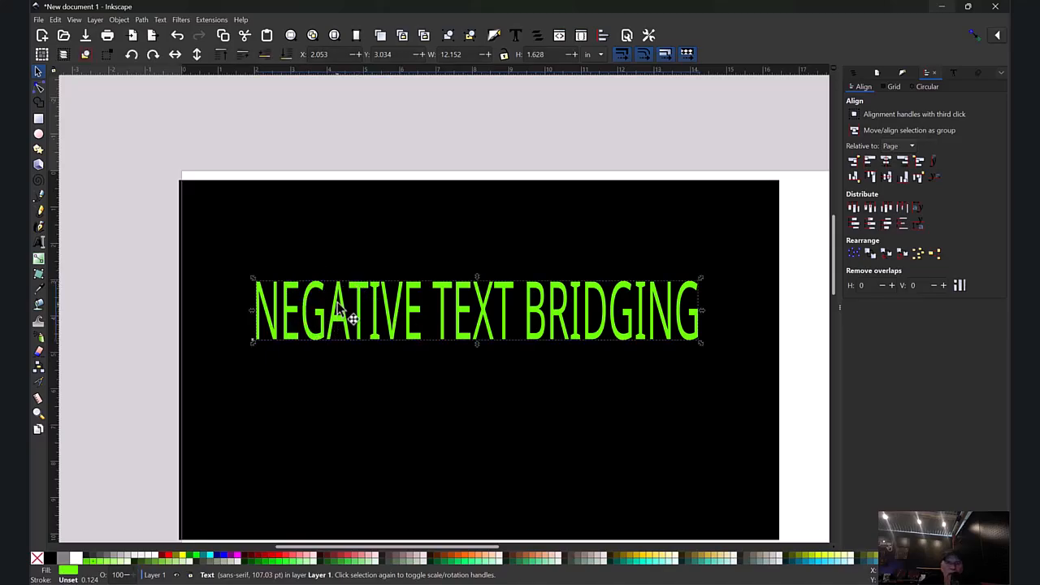
{"action": "left_click", "coordinate": [309, 235], "text": "shift"}
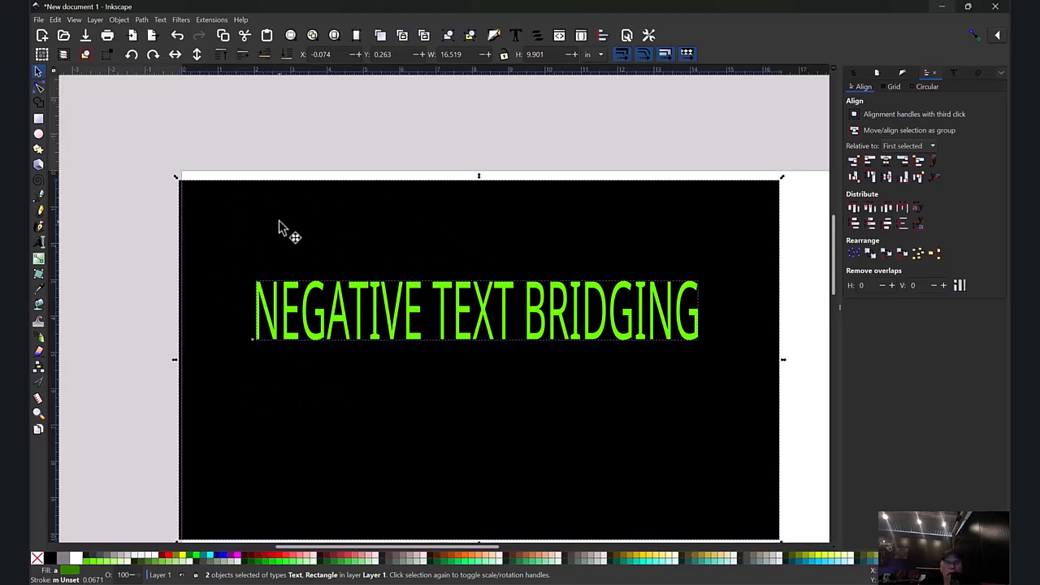
{"action": "left_click", "coordinate": [142, 20]}
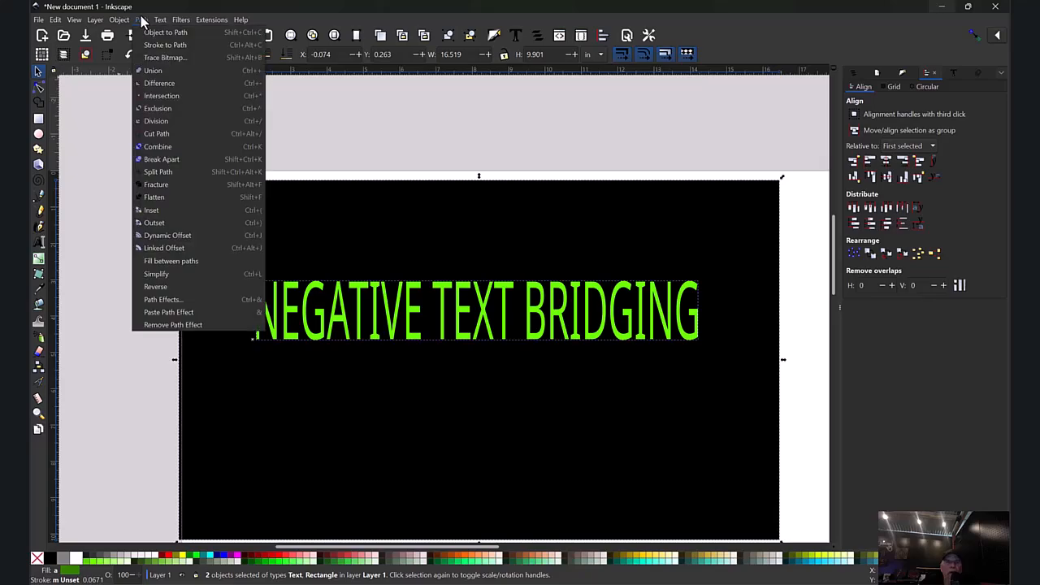
{"action": "left_click", "coordinate": [191, 85]}
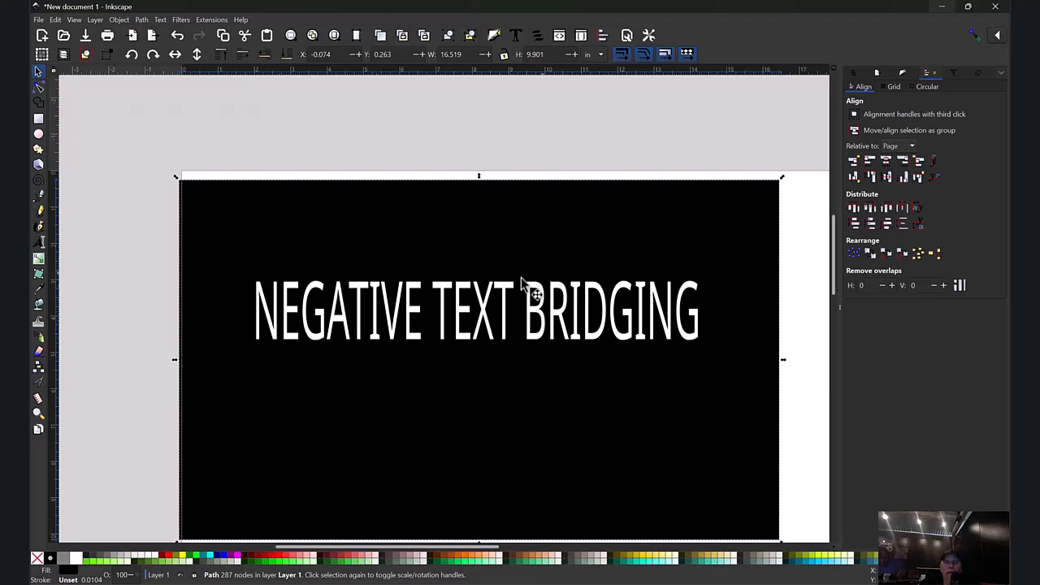
{"action": "left_click_drag", "start_coordinate": [504, 359], "coordinate": [530, 396]}
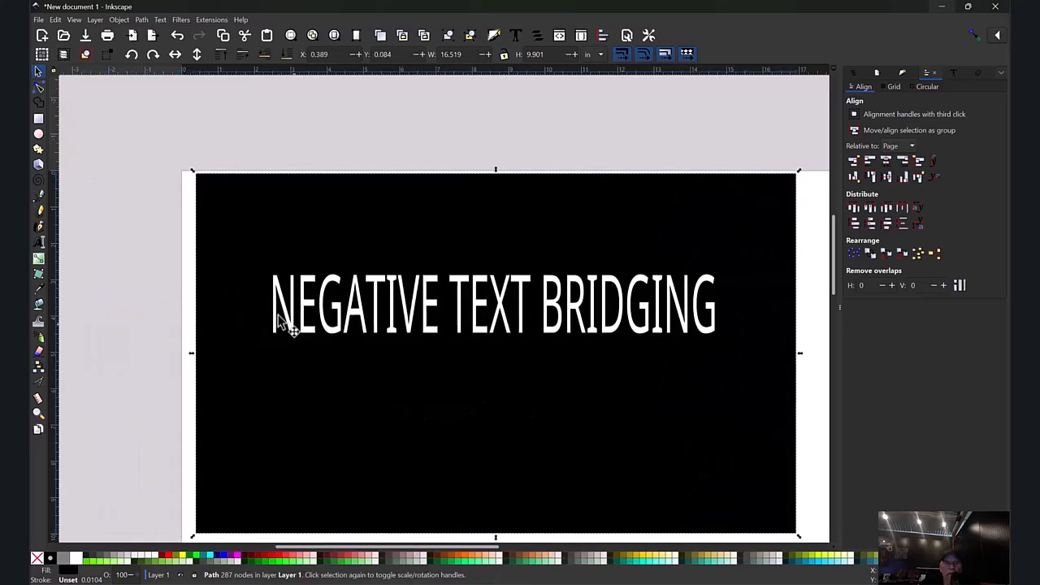
Step: Draw a green test rectangle about 7.1 by 5.4 in and lower it behind the black panel to check the letter cutouts
{"action": "left_click", "coordinate": [39, 119]}
{"action": "mouse_move", "coordinate": [97, 176]}
{"action": "left_mouse_down"}
{"action": "mouse_move", "coordinate": [149, 251]}
{"action": "mouse_move", "coordinate": [209, 269]}
{"action": "mouse_move", "coordinate": [315, 332]}
{"action": "mouse_move", "coordinate": [356, 371]}
{"action": "left_mouse_up"}
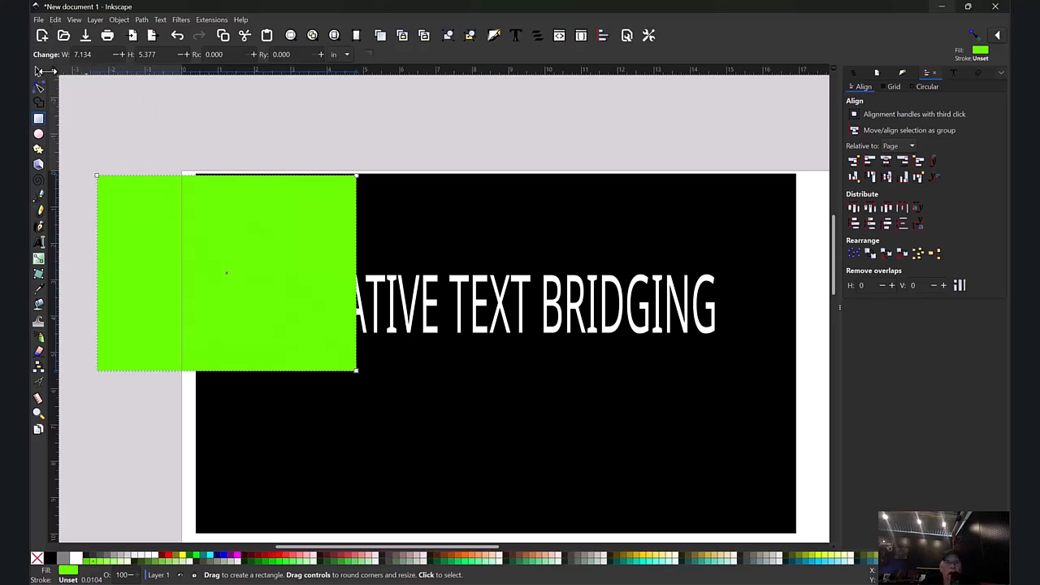
{"action": "left_click", "coordinate": [39, 73]}
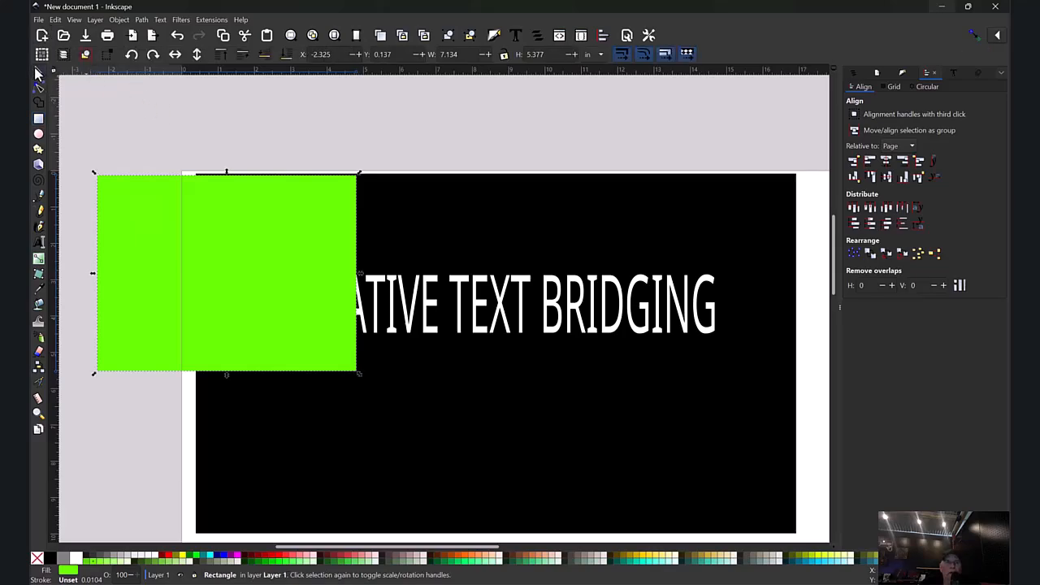
{"action": "left_click", "coordinate": [285, 55]}
{"action": "left_click_drag", "start_coordinate": [154, 252], "coordinate": [197, 274]}
{"action": "left_click_drag", "start_coordinate": [497, 418], "coordinate": [554, 420]}
Step: Delete the green test rectangle and move the cut-out black panel back to the page's left edge
{"action": "left_click", "coordinate": [144, 294]}
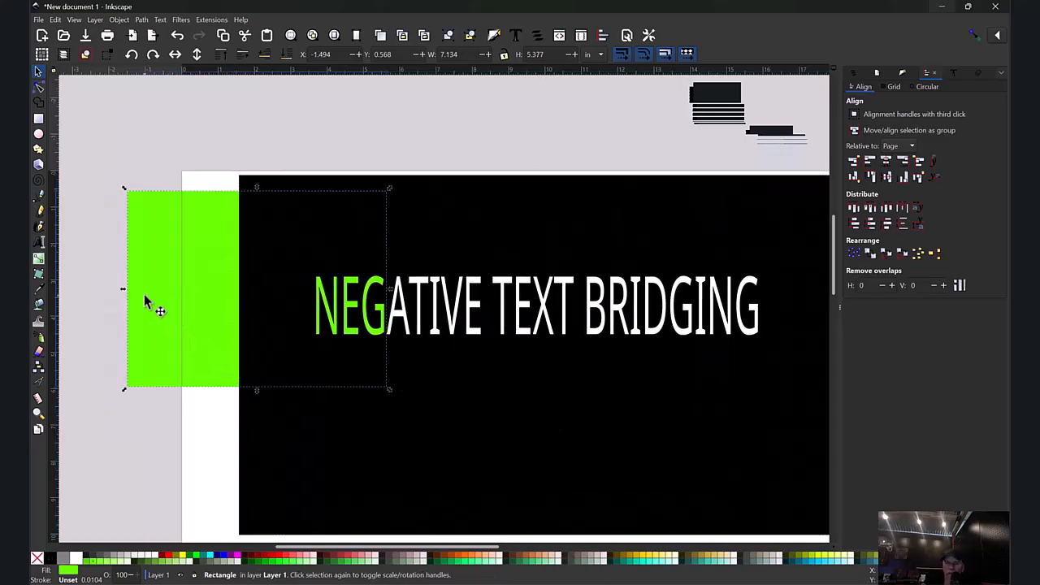
{"action": "key", "text": "Delete"}
{"action": "left_click", "coordinate": [379, 307]}
{"action": "left_click_drag", "start_coordinate": [379, 307], "coordinate": [332, 304]}
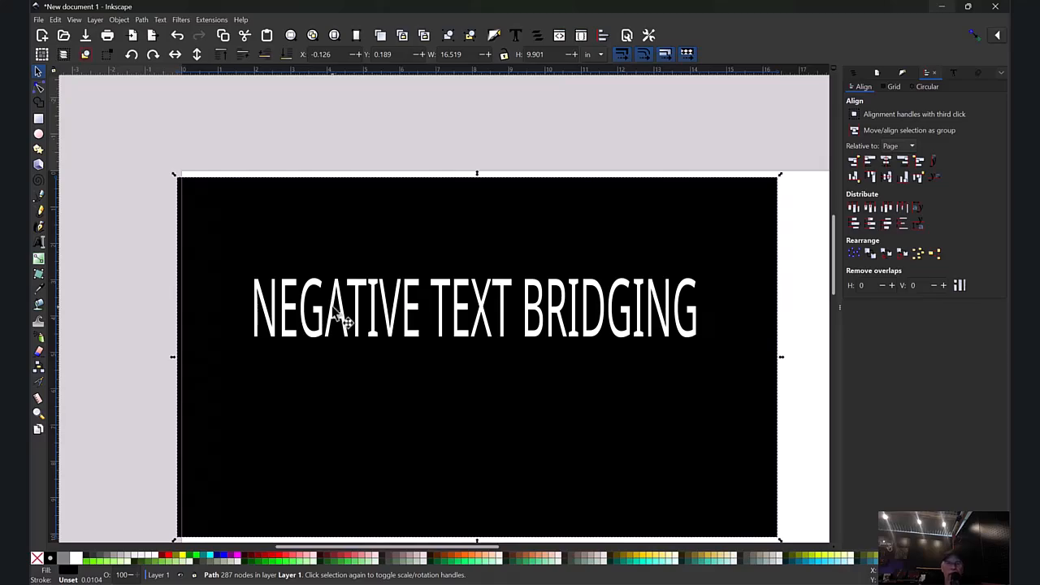
Step: Draw a green bar about 0.08 in wide and 0.42 in tall at the crossbar of the A in NEGATIVE
{"action": "key", "text": "plus"}
{"action": "key", "text": "plus"}
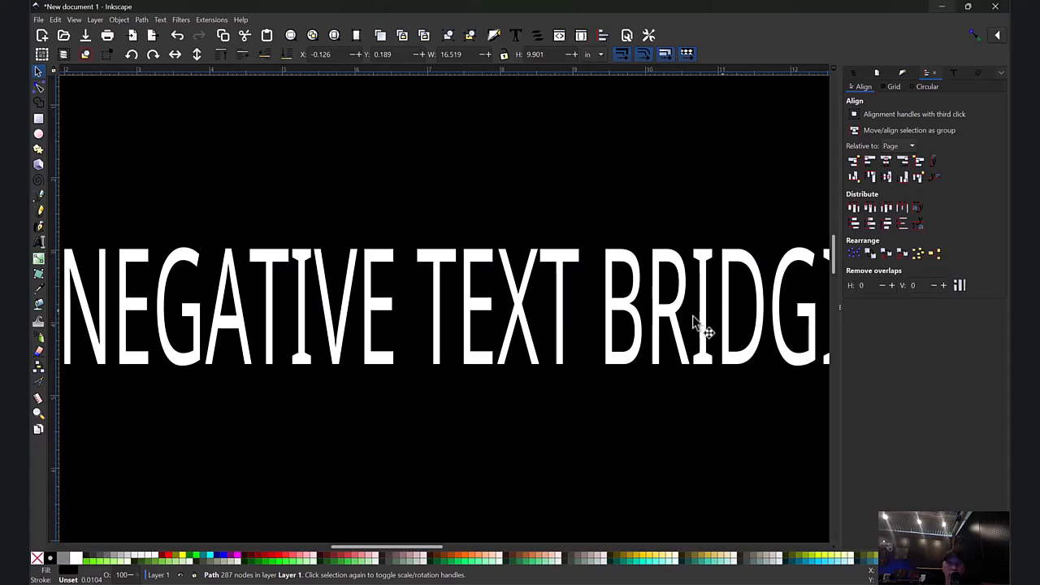
{"action": "mouse_move", "coordinate": [406, 548]}
{"action": "left_mouse_down"}
{"action": "mouse_move", "coordinate": [378, 551]}
{"action": "mouse_move", "coordinate": [389, 553]}
{"action": "left_mouse_up"}
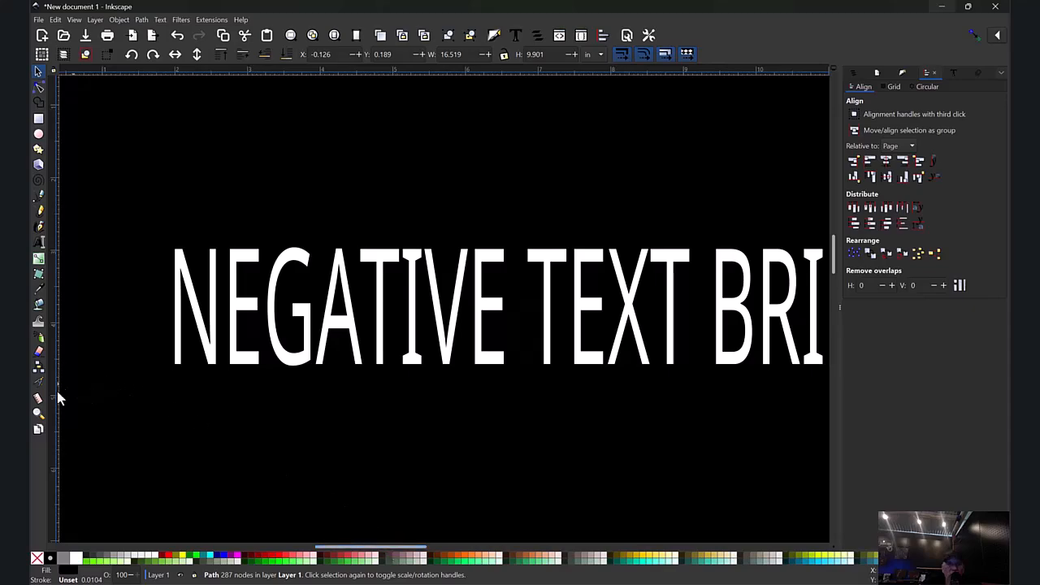
{"action": "left_click", "coordinate": [39, 412]}
{"action": "left_click_drag", "start_coordinate": [258, 224], "coordinate": [419, 403]}
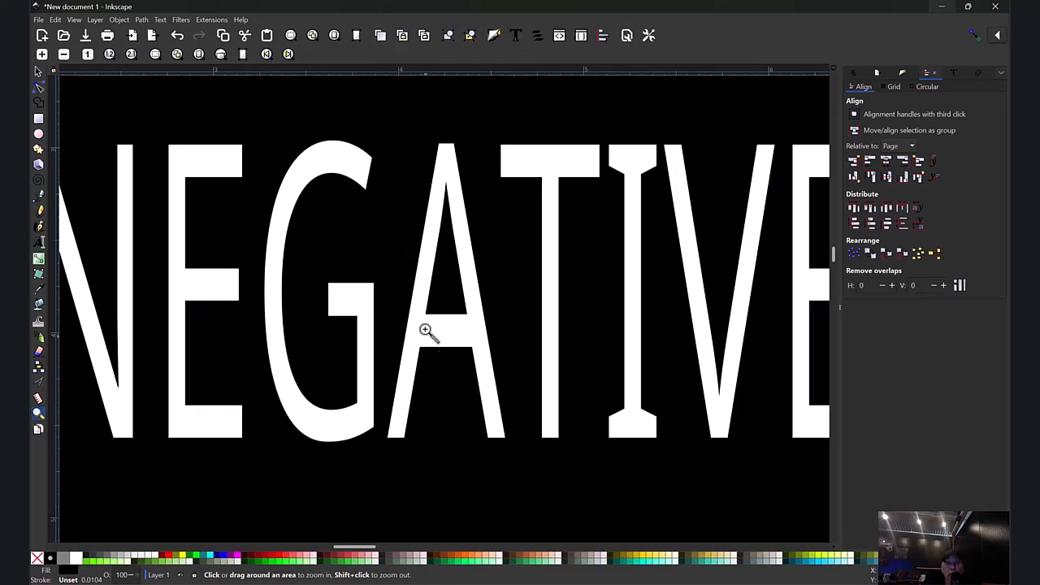
{"action": "left_click", "coordinate": [38, 119]}
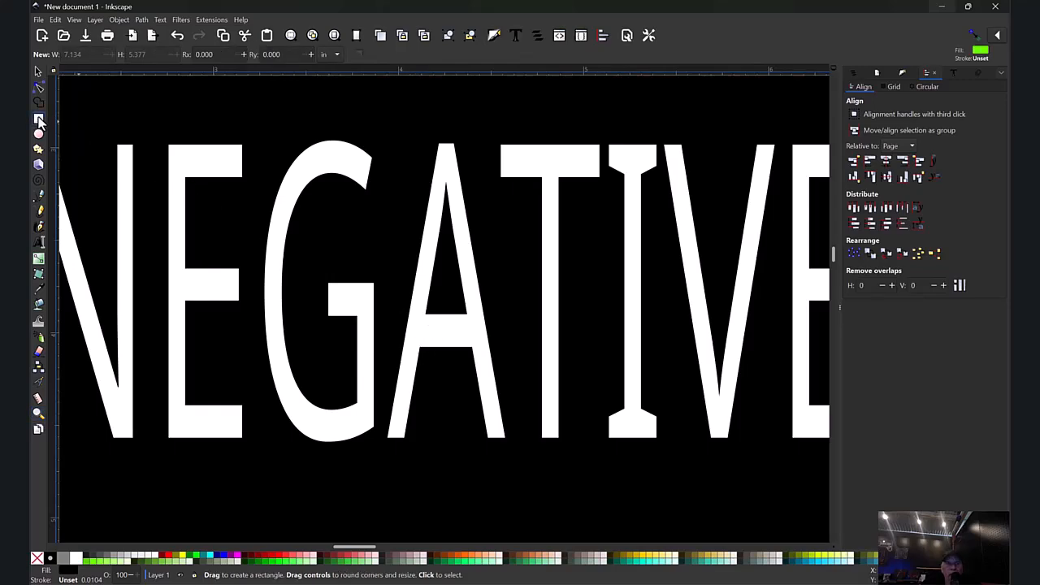
{"action": "left_click_drag", "start_coordinate": [432, 307], "coordinate": [452, 387]}
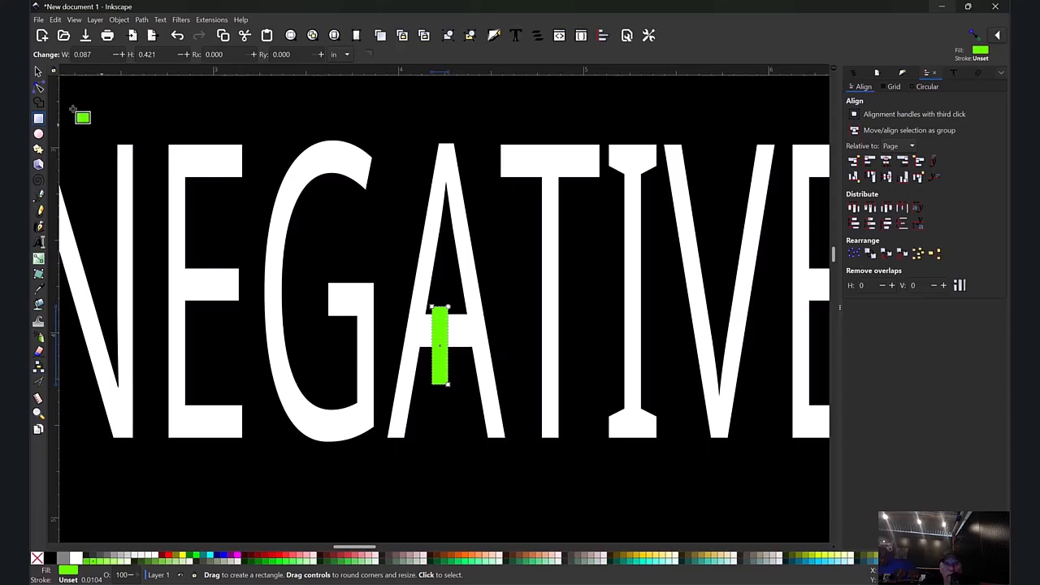
{"action": "left_click", "coordinate": [37, 73]}
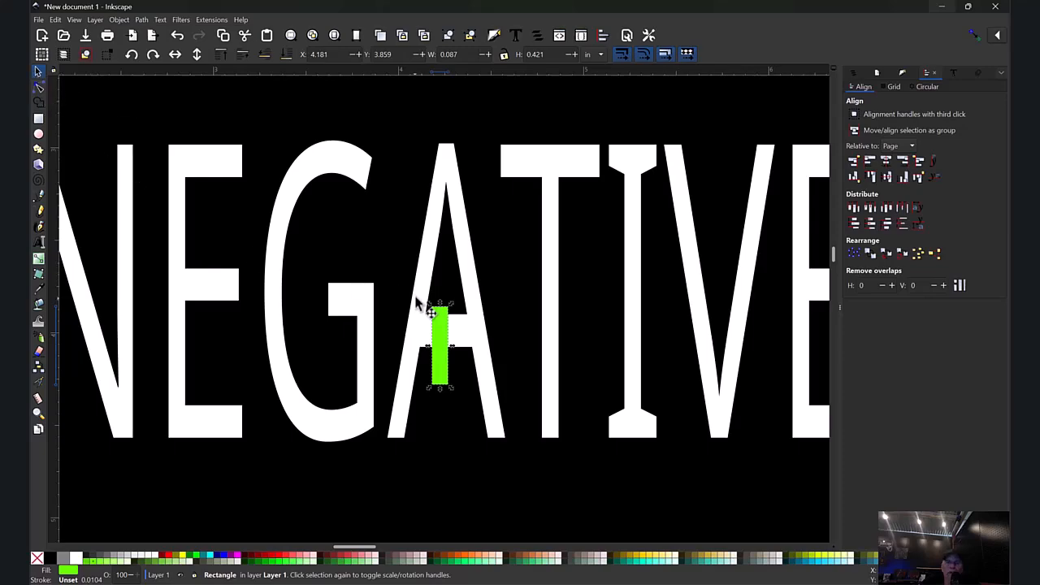
{"action": "left_click_drag", "start_coordinate": [451, 348], "coordinate": [447, 348]}
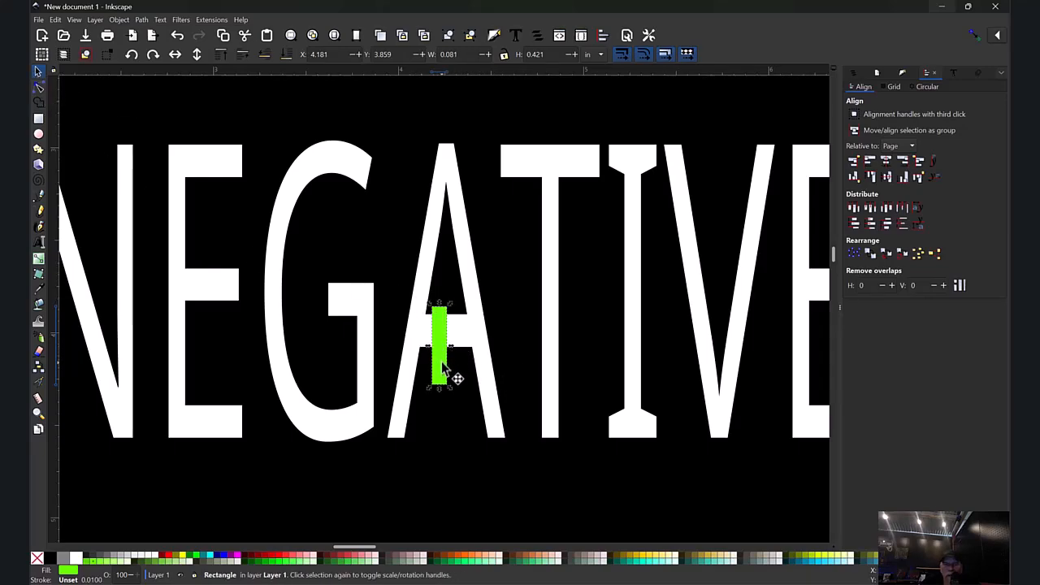
{"action": "mouse_move", "coordinate": [443, 365]}
{"action": "left_mouse_down"}
{"action": "mouse_move", "coordinate": [433, 344]}
{"action": "mouse_move", "coordinate": [434, 376]}
{"action": "left_mouse_up"}
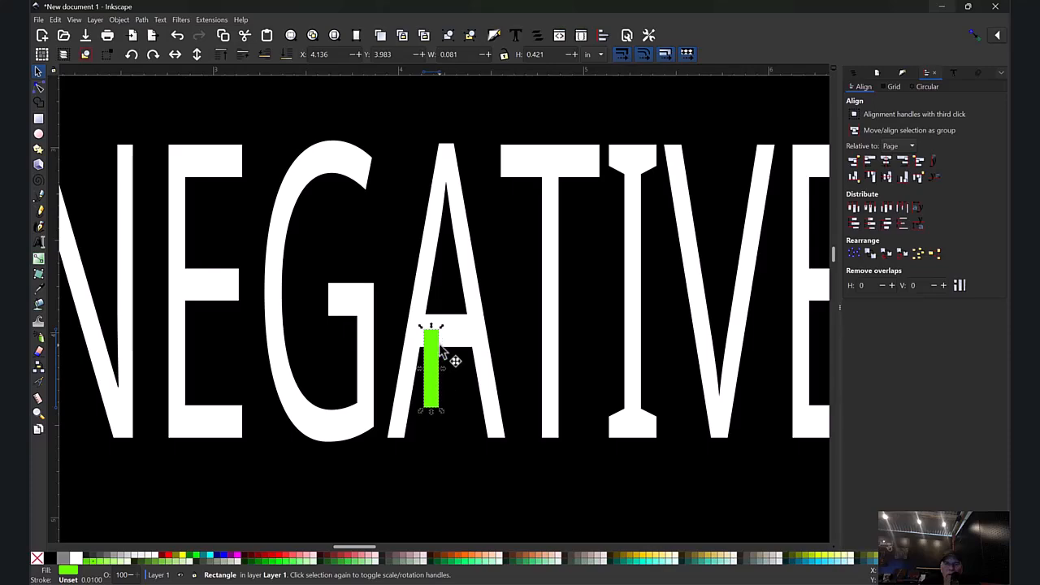
{"action": "left_click", "coordinate": [433, 345]}
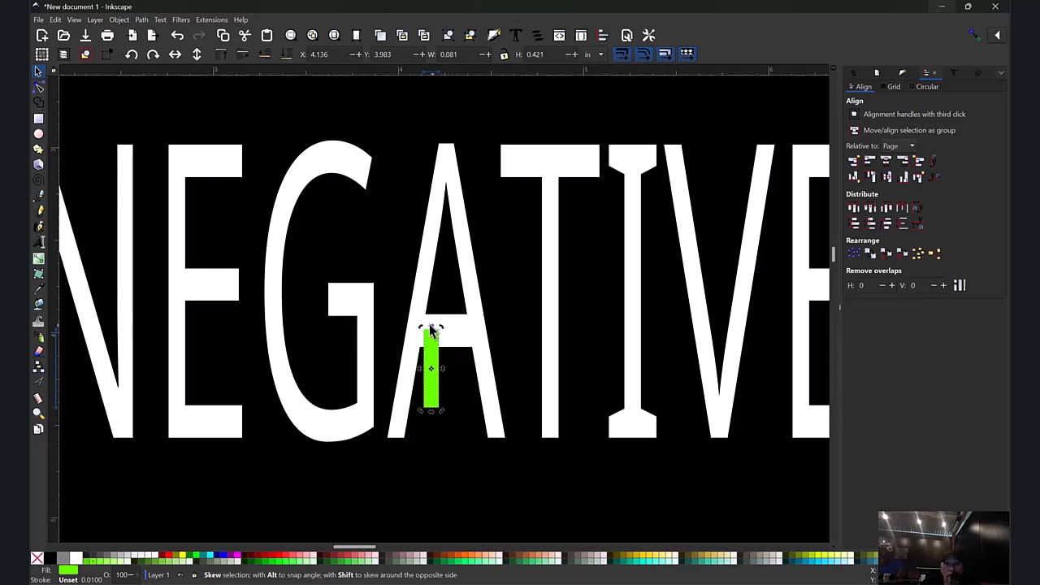
{"action": "left_click", "coordinate": [436, 333]}
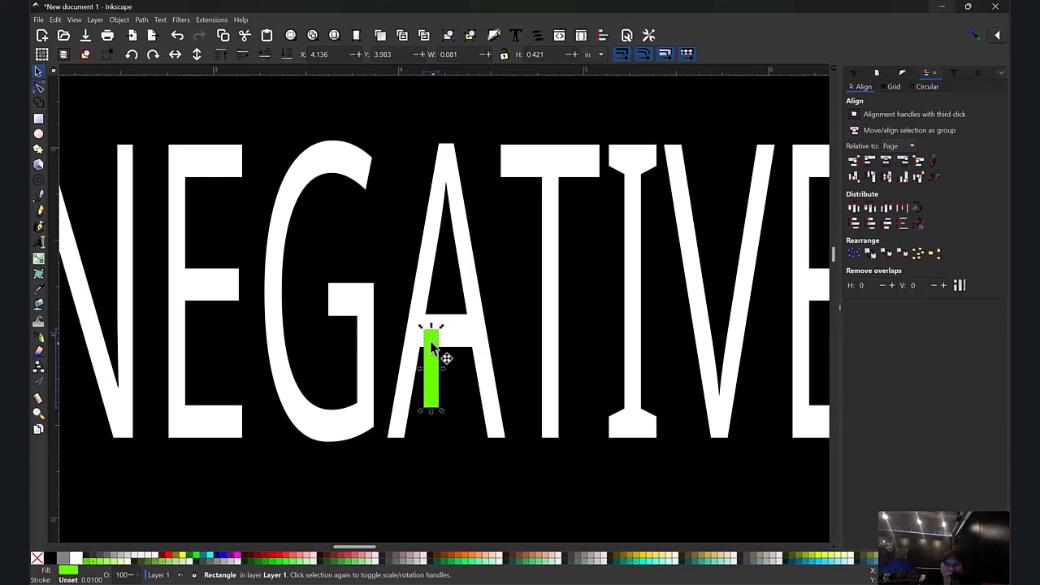
{"action": "left_click", "coordinate": [433, 347]}
{"action": "mouse_move", "coordinate": [441, 333]}
{"action": "left_mouse_down"}
{"action": "mouse_move", "coordinate": [458, 344]}
{"action": "mouse_move", "coordinate": [457, 395]}
{"action": "mouse_move", "coordinate": [466, 373]}
{"action": "mouse_move", "coordinate": [476, 386]}
{"action": "mouse_move", "coordinate": [434, 329]}
{"action": "left_mouse_up"}
{"action": "key", "text": "ctrl+z"}
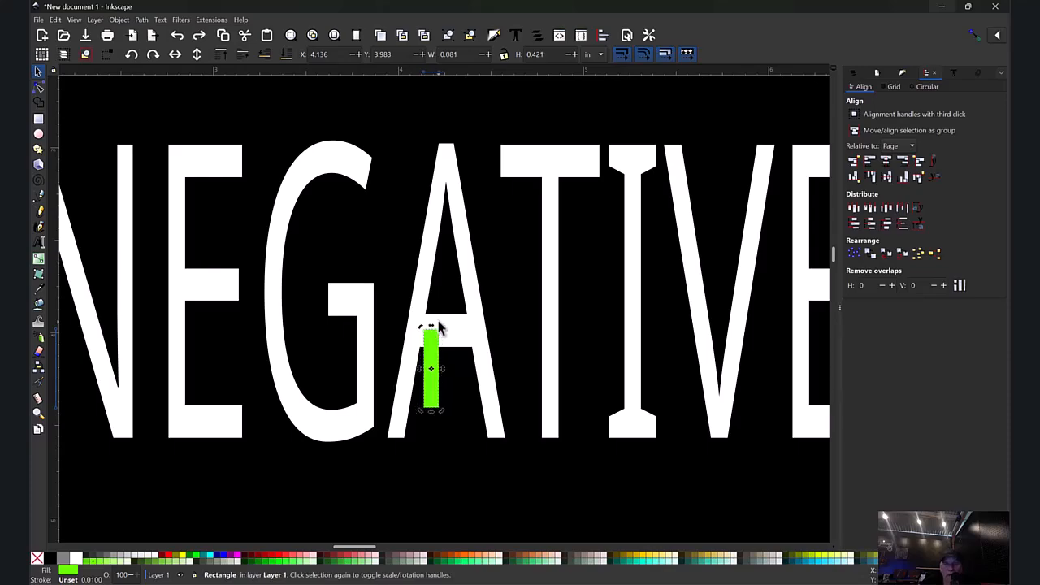
Step: Skew the green bar to the slope of the A's left leg and place it where the crossbar meets that leg
{"action": "left_click_drag", "start_coordinate": [439, 359], "coordinate": [436, 316]}
{"action": "left_click", "coordinate": [429, 313]}
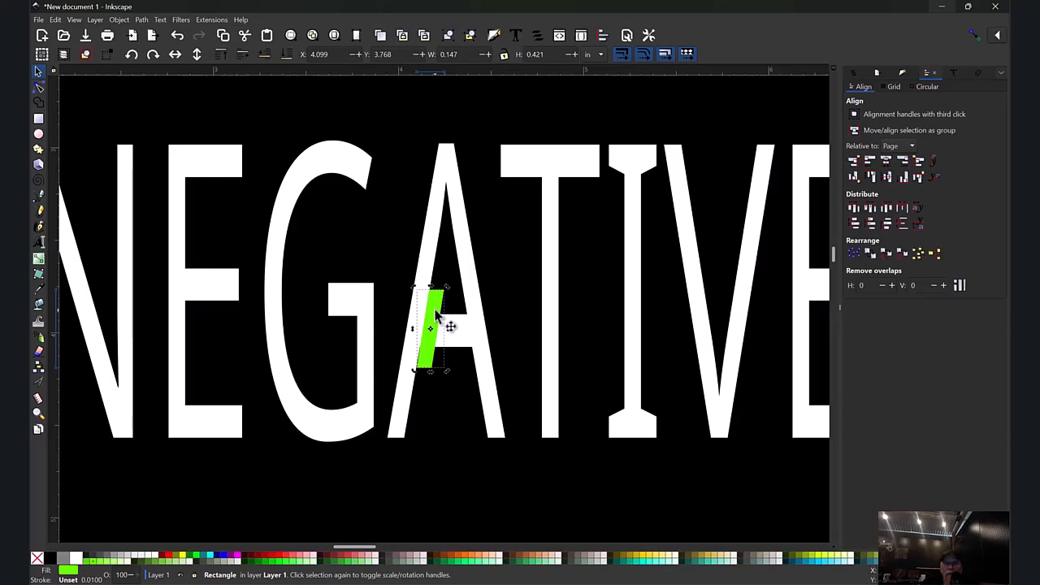
Step: Duplicate the slanted bar onto the B of BRIDGING, then straighten it and lengthen it to about 1.51 in along the stem
{"action": "right_click", "coordinate": [436, 311]}
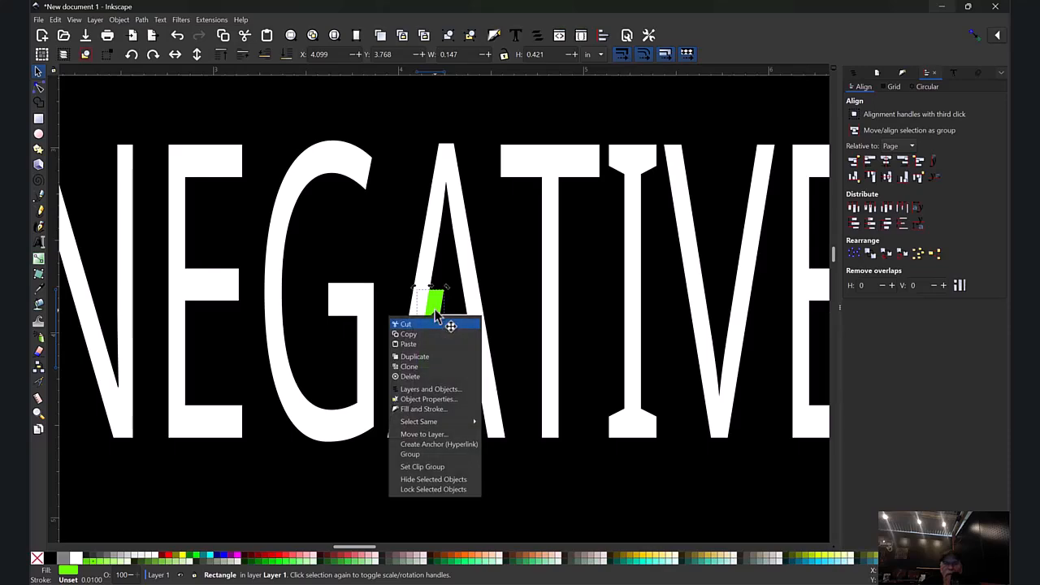
{"action": "left_click", "coordinate": [416, 357]}
{"action": "left_click_drag", "start_coordinate": [438, 355], "coordinate": [464, 308]}
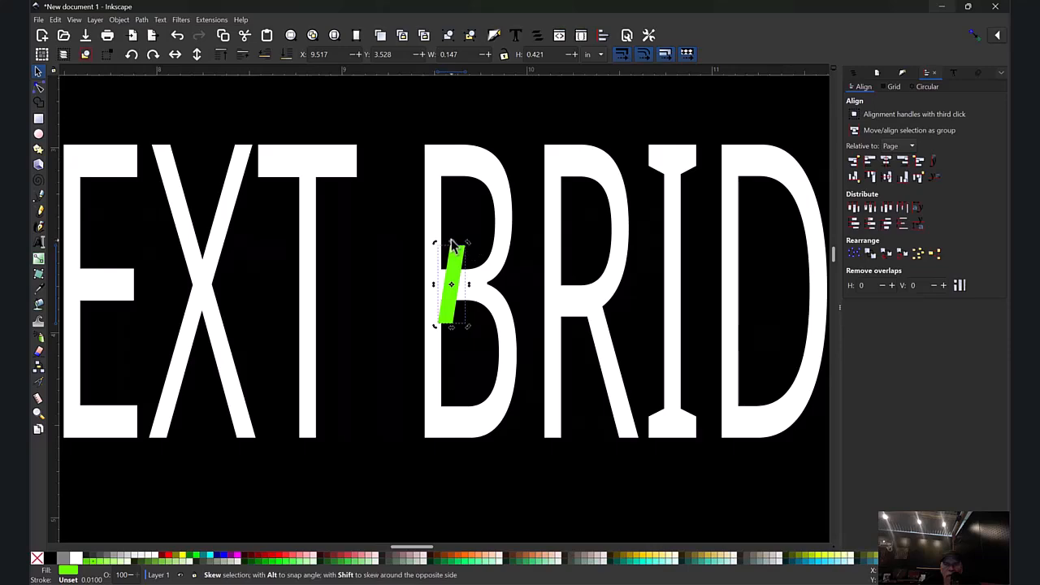
{"action": "left_click_drag", "start_coordinate": [453, 247], "coordinate": [450, 271]}
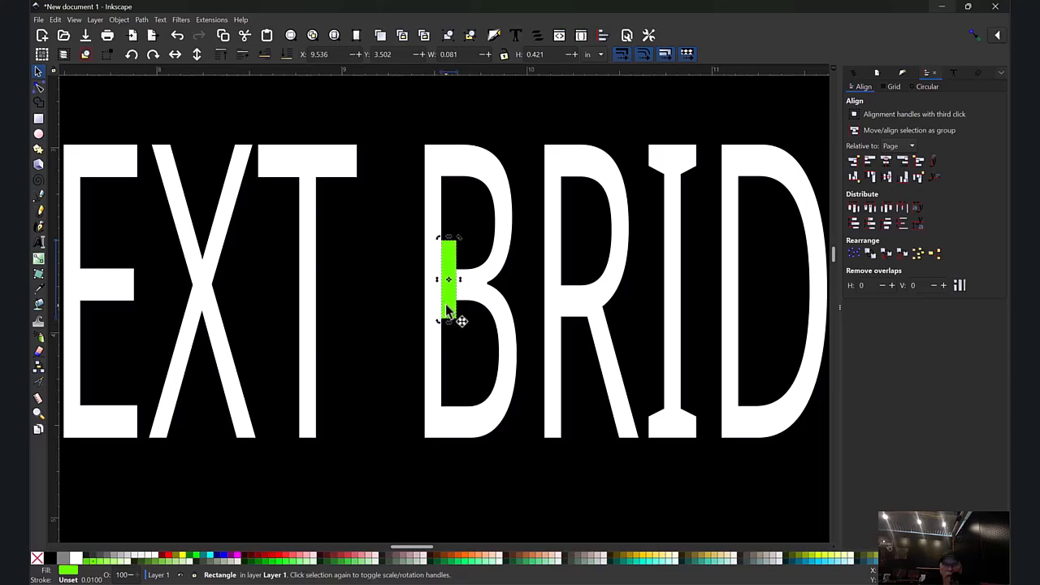
{"action": "left_click_drag", "start_coordinate": [449, 323], "coordinate": [447, 522]}
Step: Duplicate the tall green bar from the B onto the stems of the R and the D in BRIDGING
{"action": "right_click", "coordinate": [450, 355]}
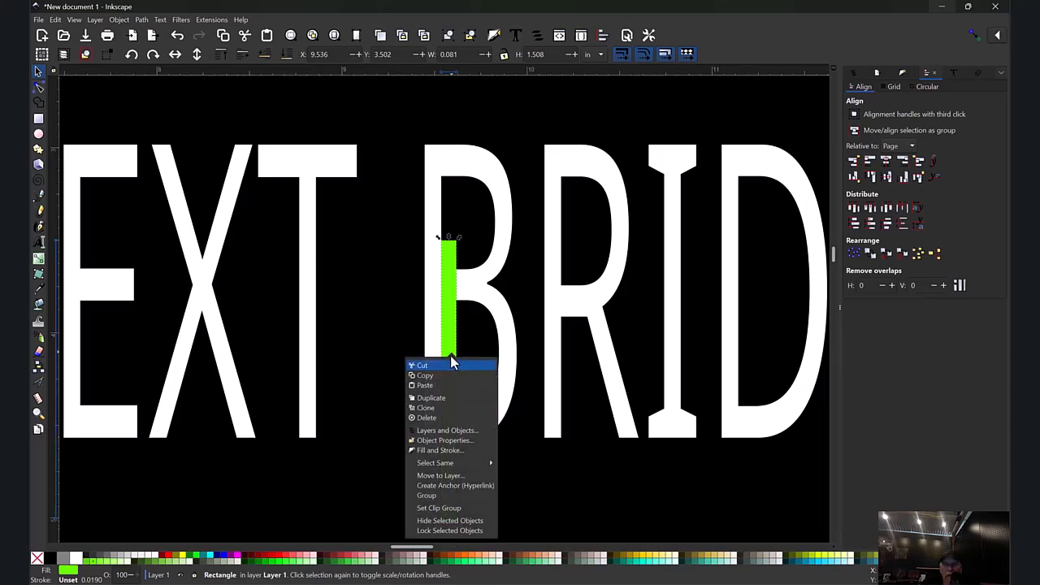
{"action": "left_click", "coordinate": [431, 398]}
{"action": "left_click_drag", "start_coordinate": [448, 371], "coordinate": [747, 363]}
{"action": "right_click", "coordinate": [567, 342]}
{"action": "left_click", "coordinate": [566, 380]}
{"action": "right_click", "coordinate": [746, 388]}
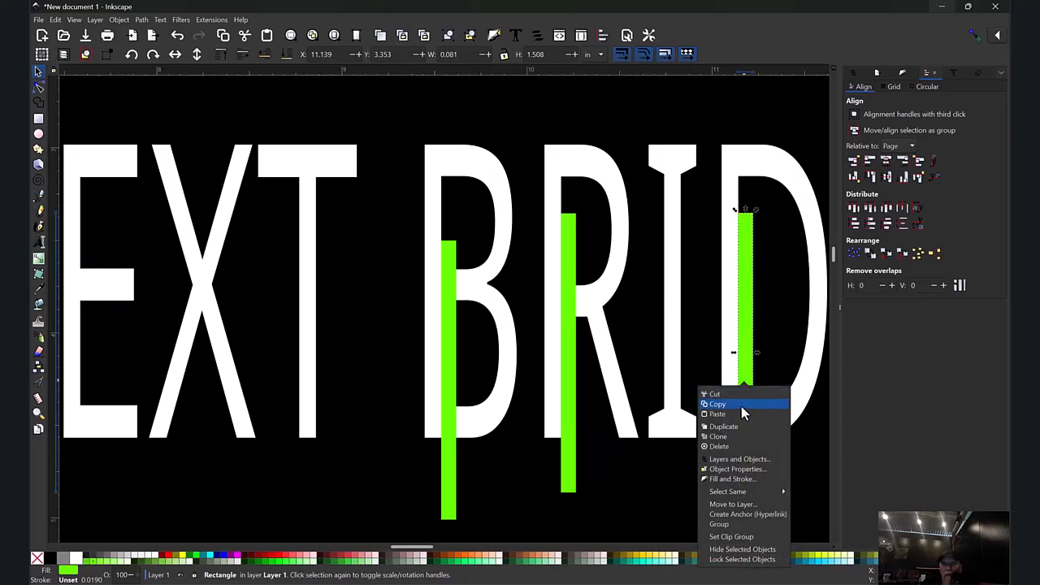
{"action": "left_click", "coordinate": [715, 427]}
{"action": "left_click_drag", "start_coordinate": [749, 385], "coordinate": [480, 341]}
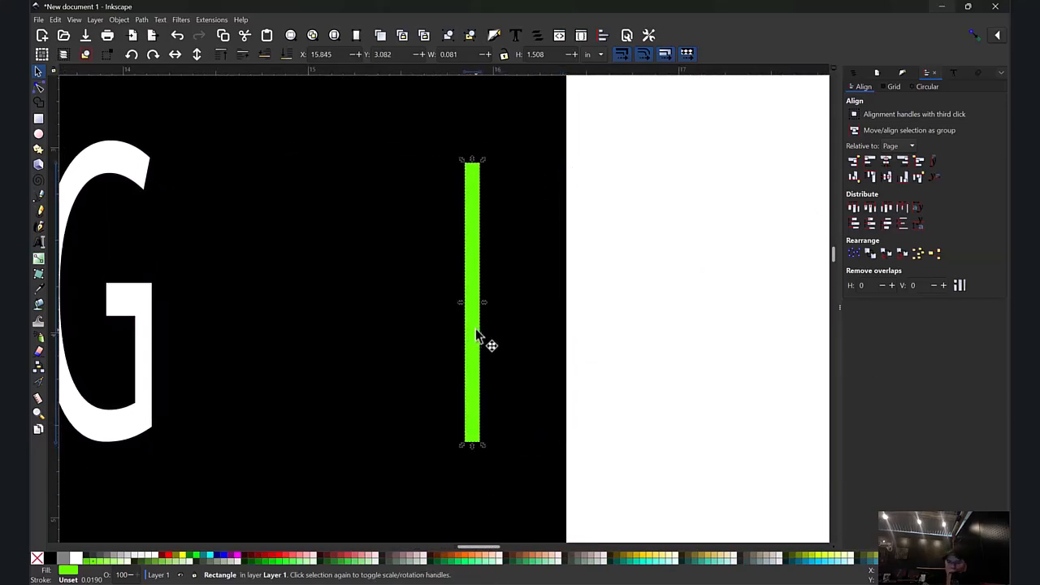
{"action": "key", "text": "Delete"}
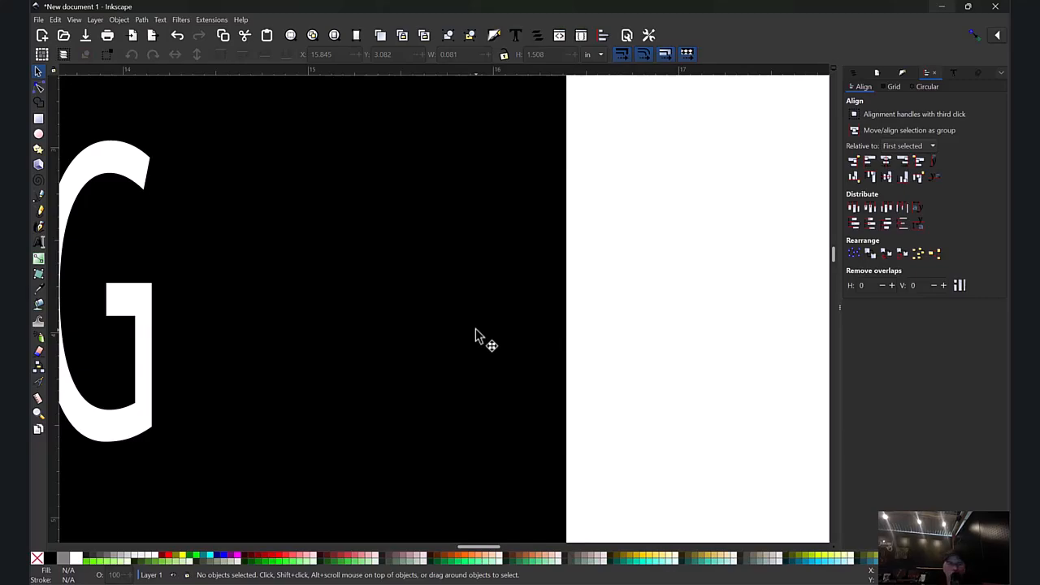
Step: Select the four green bars on the A, B, R and D and combine them into one path
{"action": "key", "text": "ctrl"}
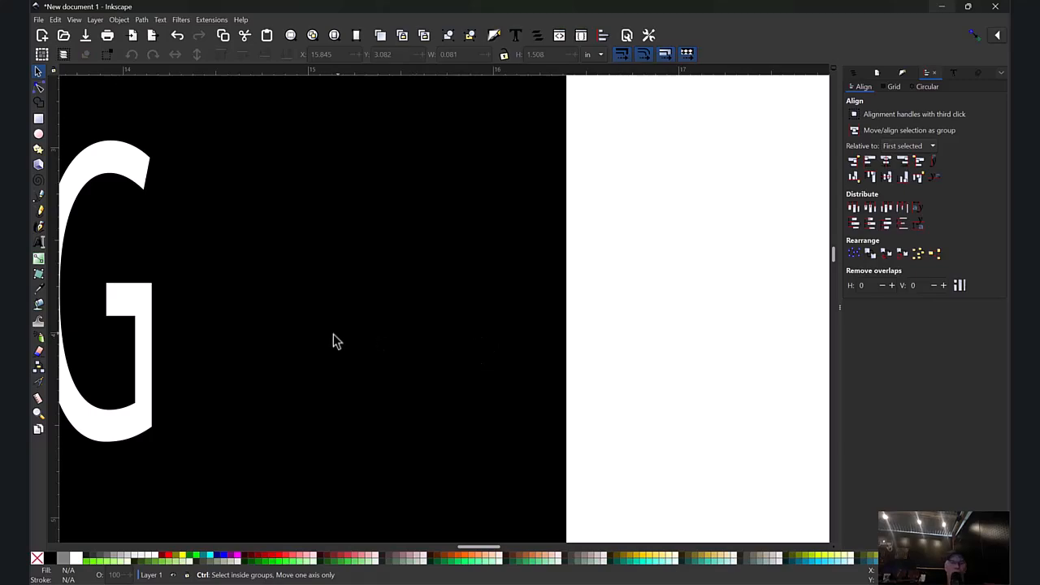
{"action": "scroll", "coordinate": [333, 341], "scroll_direction": "down", "scroll_amount": 6, "text": "ctrl"}
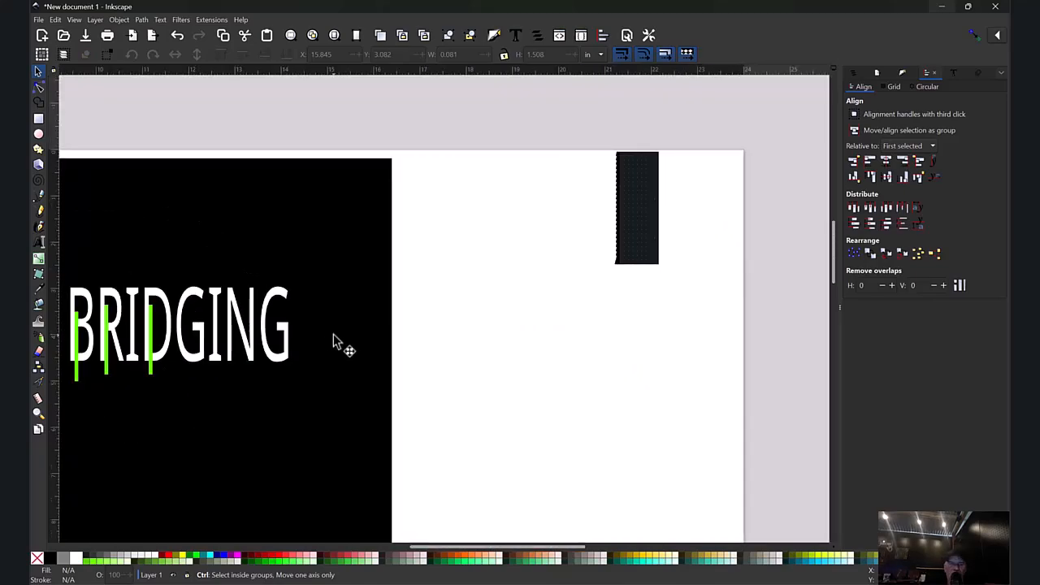
{"action": "scroll", "coordinate": [334, 334], "scroll_direction": "up", "scroll_amount": 3, "text": "ctrl"}
{"action": "scroll", "coordinate": [333, 334], "scroll_direction": "down", "scroll_amount": 4, "text": "ctrl"}
{"action": "scroll", "coordinate": [333, 334], "scroll_direction": "up", "scroll_amount": 2, "text": "ctrl"}
{"action": "scroll", "coordinate": [333, 334], "scroll_direction": "down", "scroll_amount": 3, "text": "ctrl"}
{"action": "scroll", "coordinate": [334, 334], "scroll_direction": "up", "scroll_amount": 2, "text": "ctrl"}
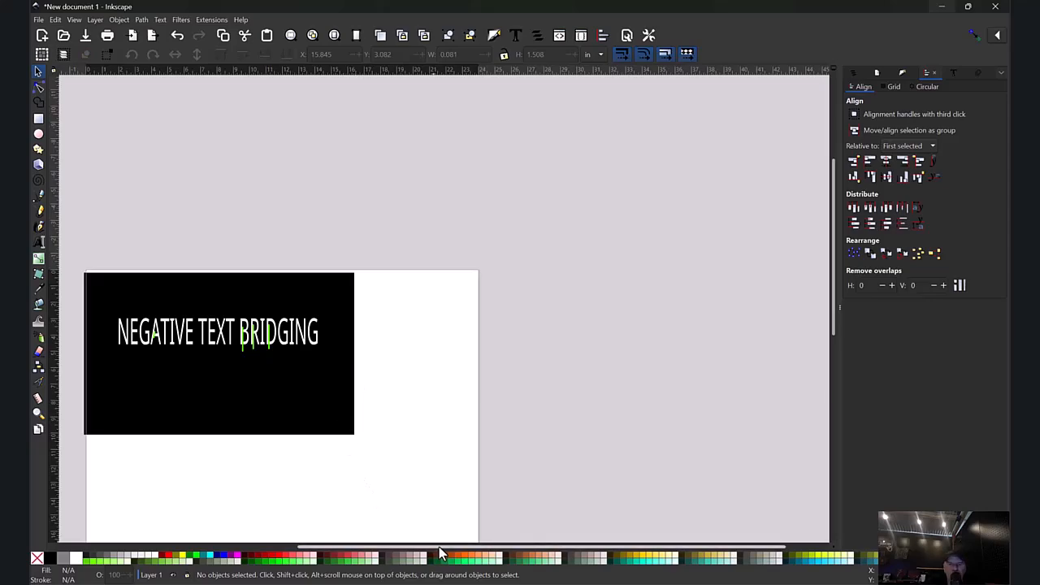
{"action": "left_click_drag", "start_coordinate": [439, 551], "coordinate": [341, 502]}
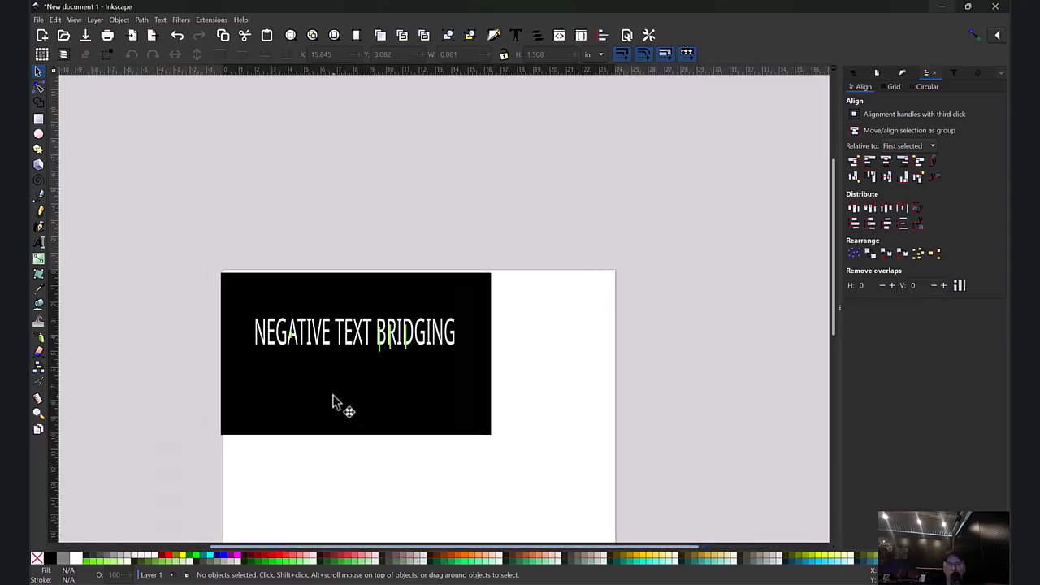
{"action": "scroll", "coordinate": [304, 345], "scroll_direction": "down", "scroll_amount": 3, "text": "ctrl"}
{"action": "scroll", "coordinate": [304, 345], "scroll_direction": "up", "scroll_amount": 3, "text": "ctrl"}
{"action": "scroll", "coordinate": [304, 345], "scroll_direction": "up", "scroll_amount": 4, "text": "ctrl"}
{"action": "scroll", "coordinate": [300, 344], "scroll_direction": "down", "scroll_amount": 2, "text": "ctrl"}
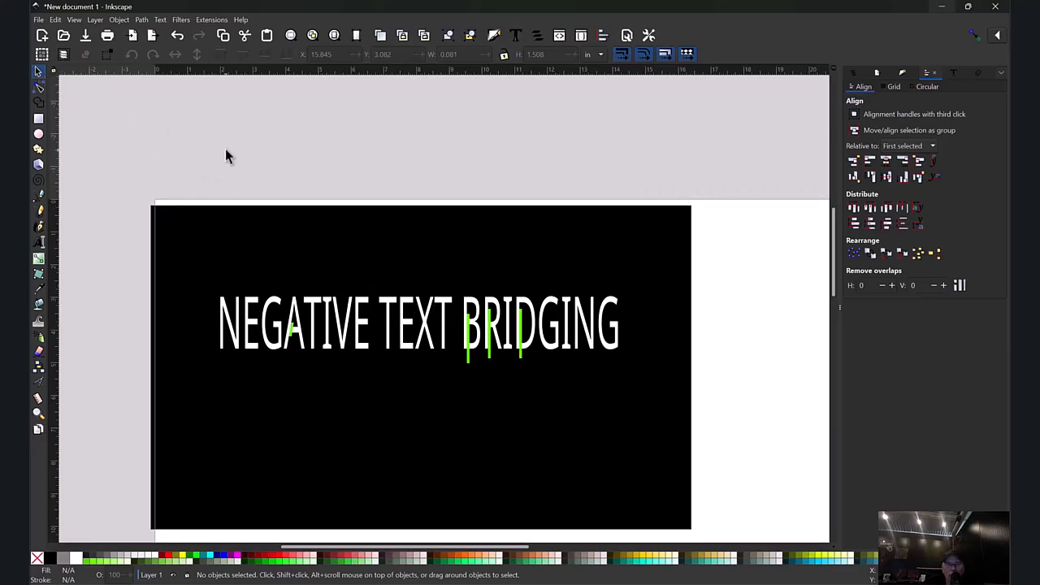
{"action": "left_click_drag", "start_coordinate": [279, 166], "coordinate": [700, 394]}
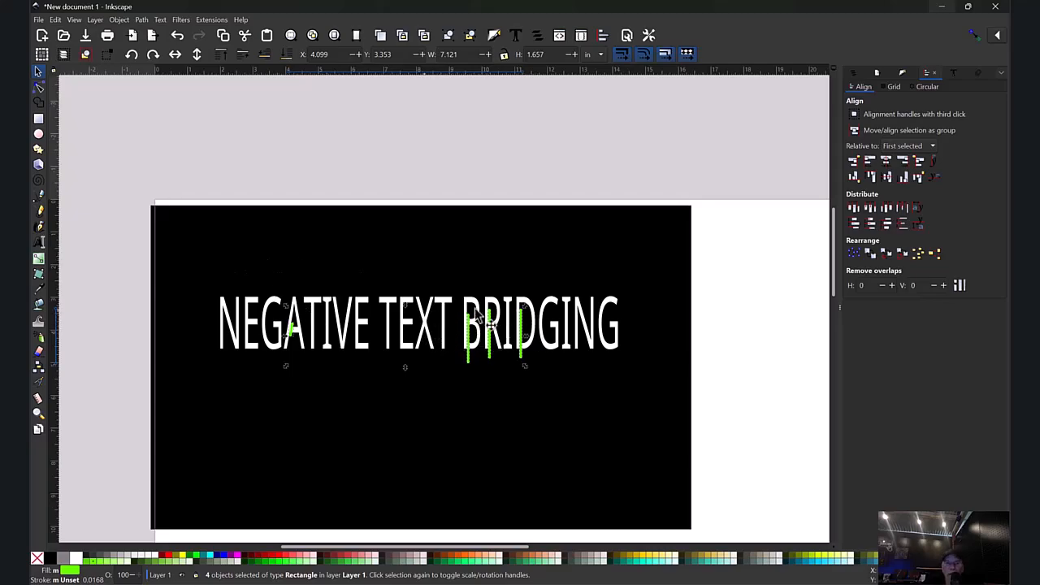
{"action": "left_click", "coordinate": [141, 19]}
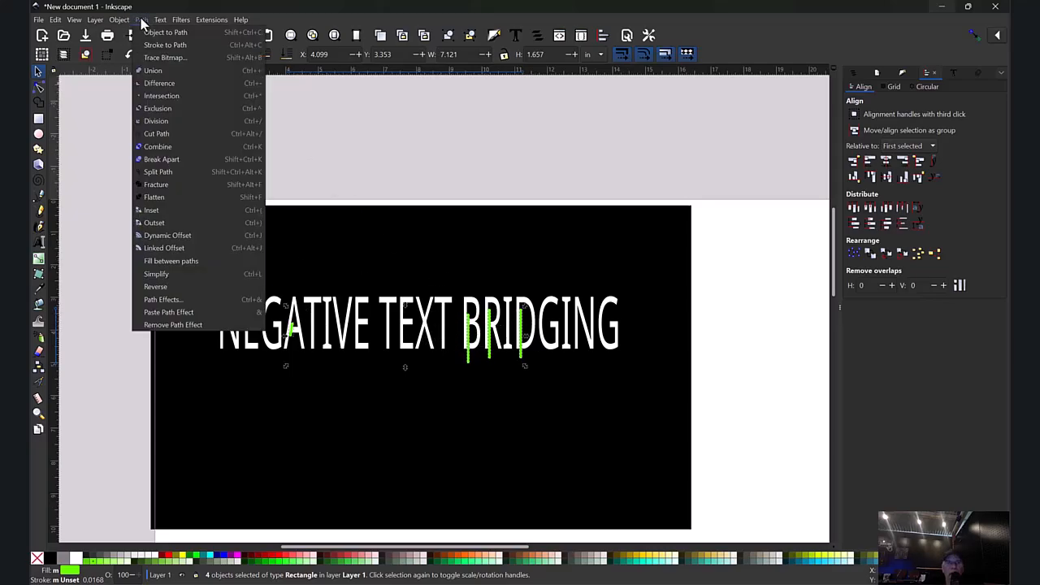
{"action": "left_click", "coordinate": [176, 147]}
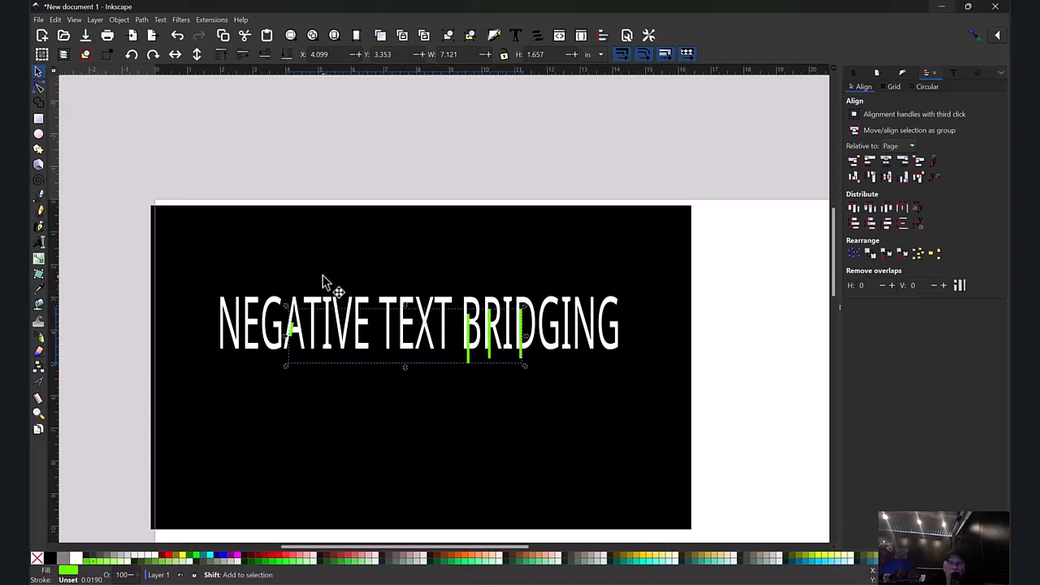
Step: Unite the combined green bars with the black cut-out panel using Union
{"action": "left_click", "coordinate": [307, 261], "text": "shift"}
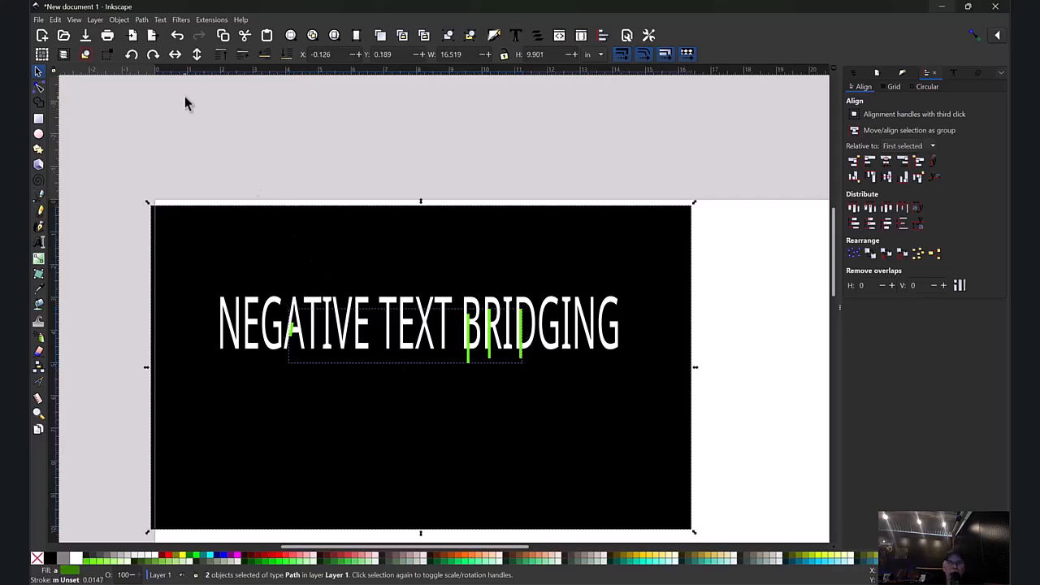
{"action": "left_click", "coordinate": [142, 21]}
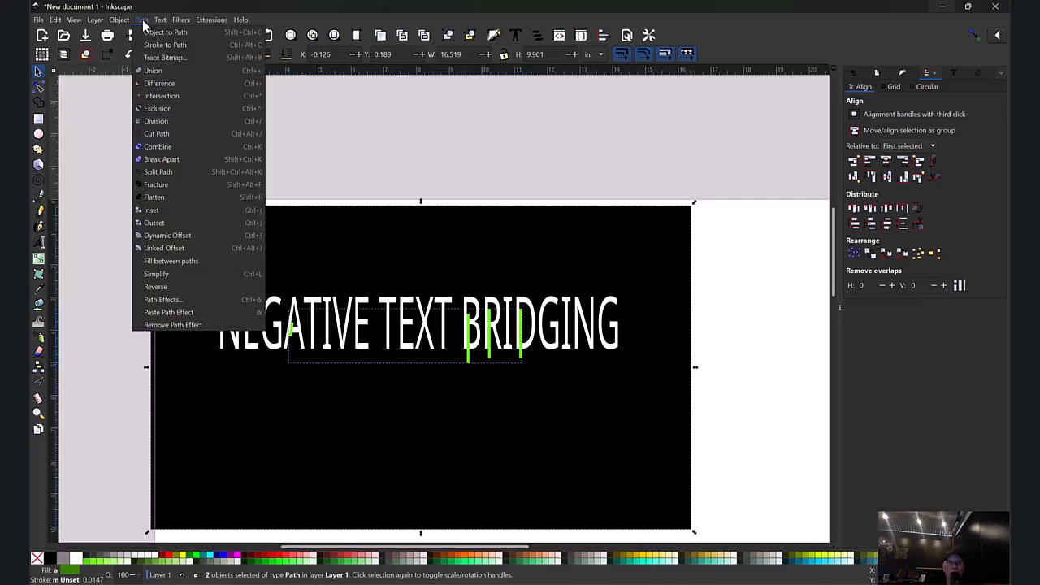
{"action": "left_click", "coordinate": [154, 72]}
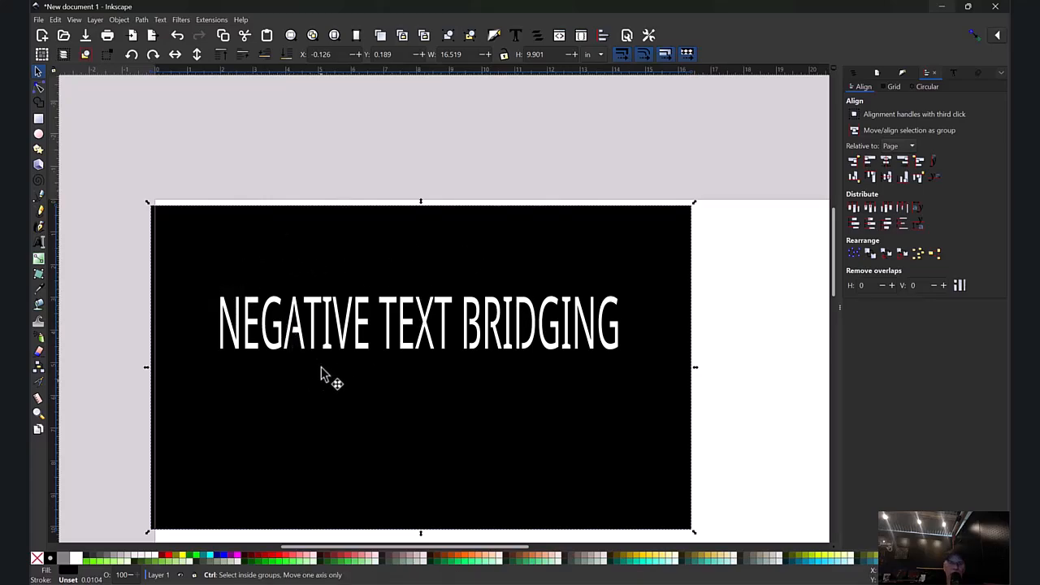
Step: Examine the bridge on the A of NEGATIVE up close, including its nodes and the edge along the left leg
{"action": "scroll", "coordinate": [286, 329], "scroll_direction": "down", "scroll_amount": 1}
{"action": "scroll", "coordinate": [286, 337], "scroll_direction": "up", "scroll_amount": 5}
{"action": "scroll", "coordinate": [284, 341], "scroll_direction": "up", "scroll_amount": 2}
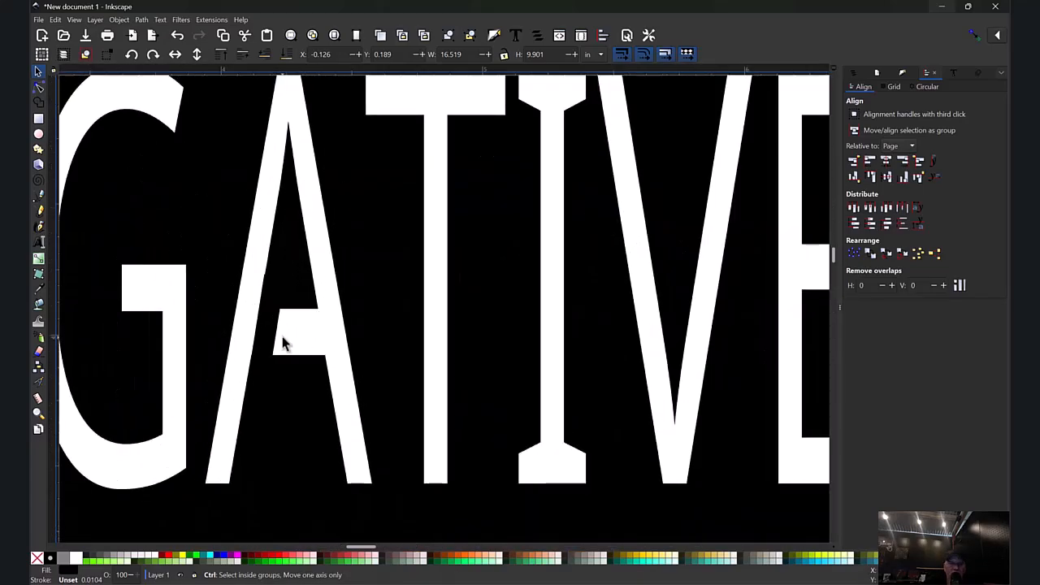
{"action": "scroll", "coordinate": [281, 339], "scroll_direction": "down", "scroll_amount": 2}
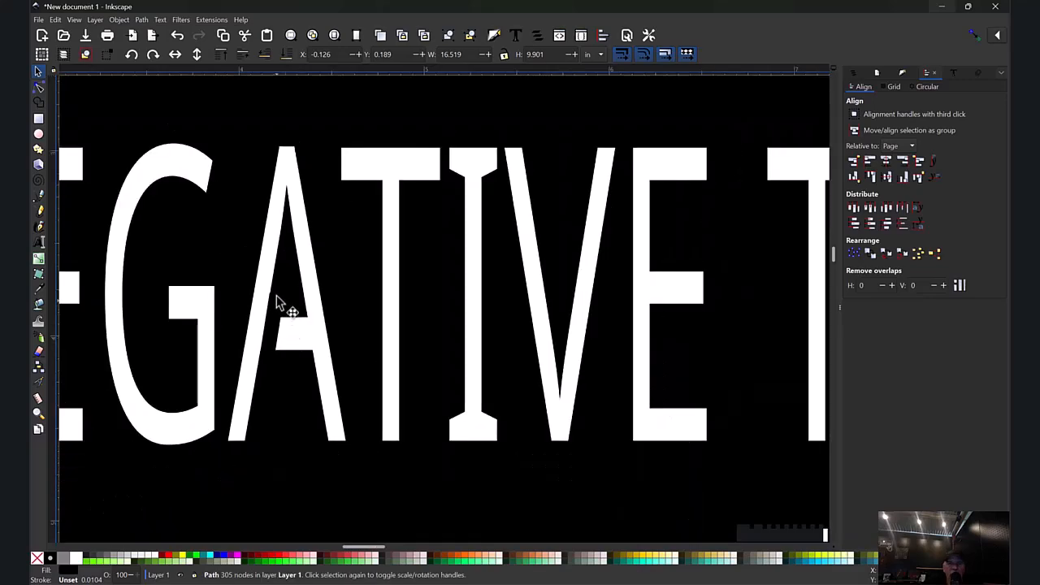
{"action": "left_click", "coordinate": [38, 87]}
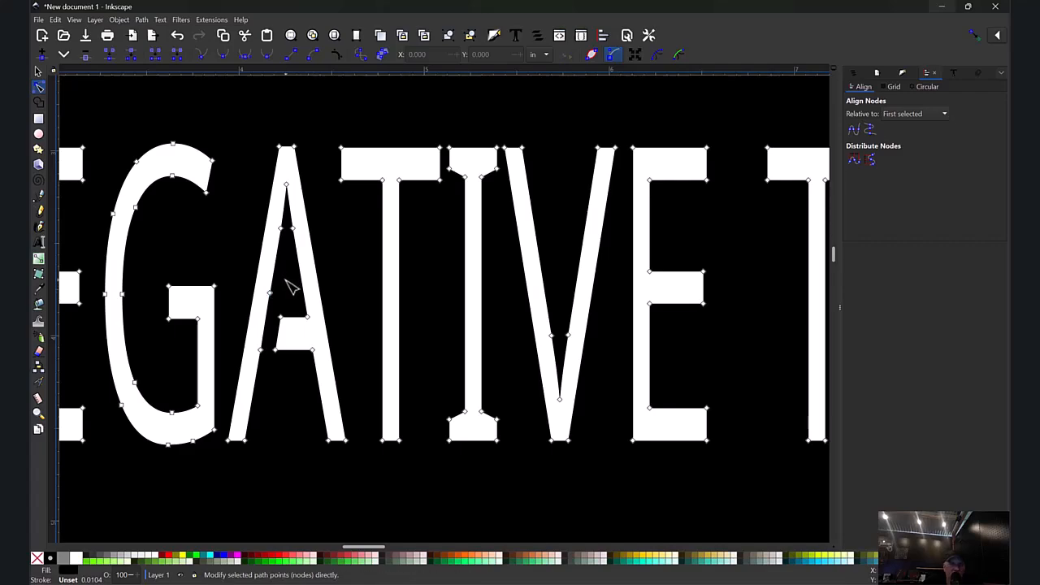
{"action": "key", "text": "Escape"}
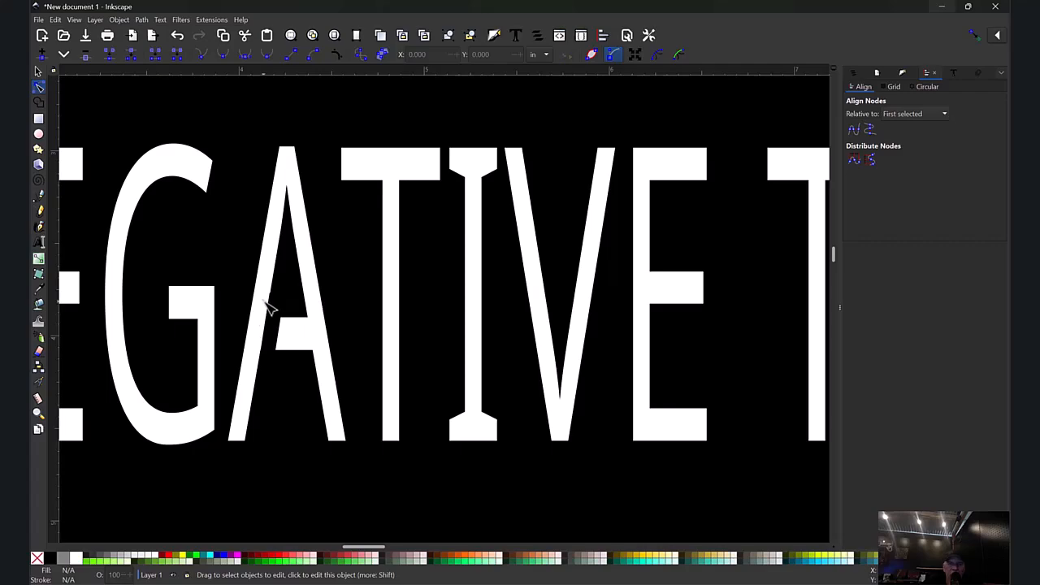
{"action": "scroll", "coordinate": [268, 307], "scroll_direction": "down", "scroll_amount": 1}
{"action": "scroll", "coordinate": [270, 306], "scroll_direction": "up", "scroll_amount": 5}
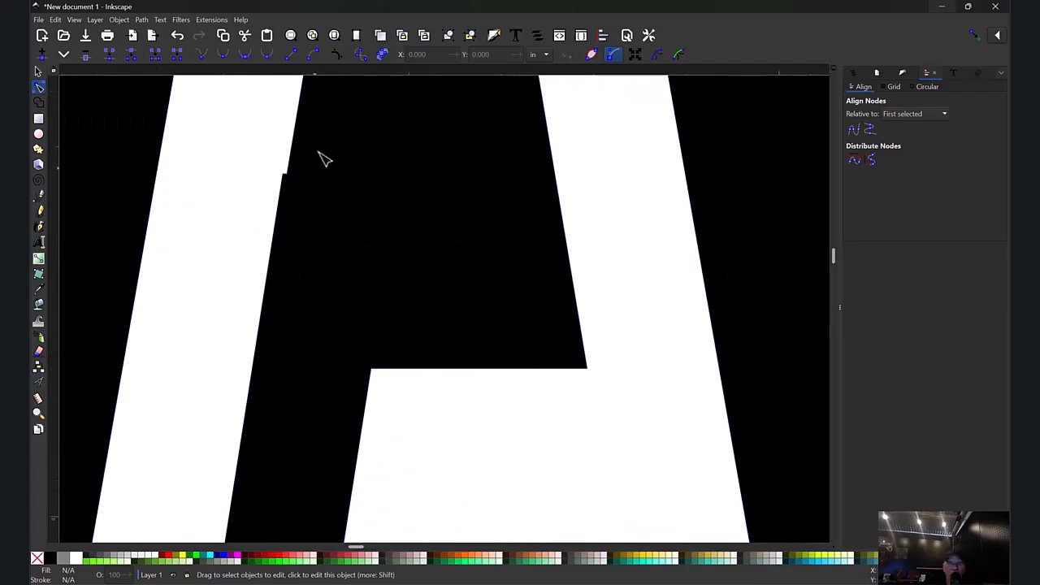
{"action": "scroll", "coordinate": [313, 168], "scroll_direction": "up", "scroll_amount": 1}
{"action": "scroll", "coordinate": [283, 183], "scroll_direction": "up", "scroll_amount": 1}
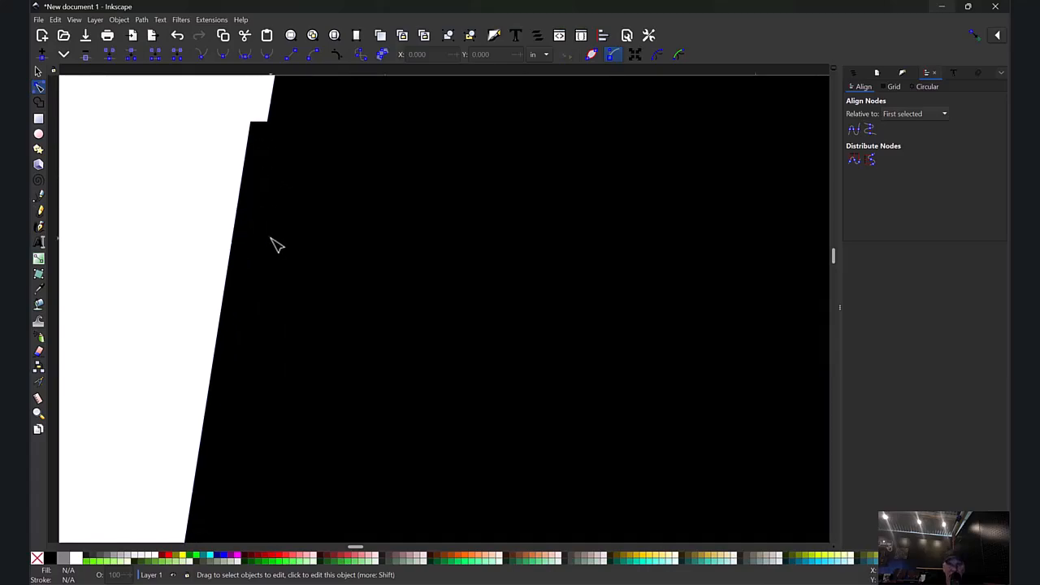
{"action": "scroll", "coordinate": [276, 245], "scroll_direction": "down", "scroll_amount": 2}
{"action": "scroll", "coordinate": [276, 246], "scroll_direction": "down", "scroll_amount": 3}
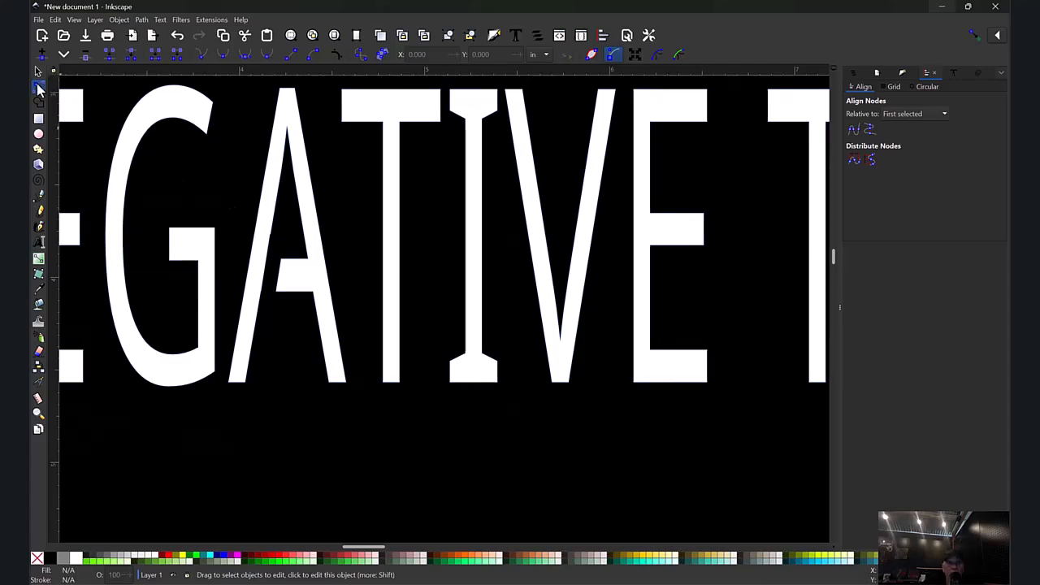
Step: Delete the surplus nodes along the inner edge of the A's left leg and straighten that edge with its node handle
{"action": "left_click", "coordinate": [240, 198]}
{"action": "left_click_drag", "start_coordinate": [241, 218], "coordinate": [289, 250]}
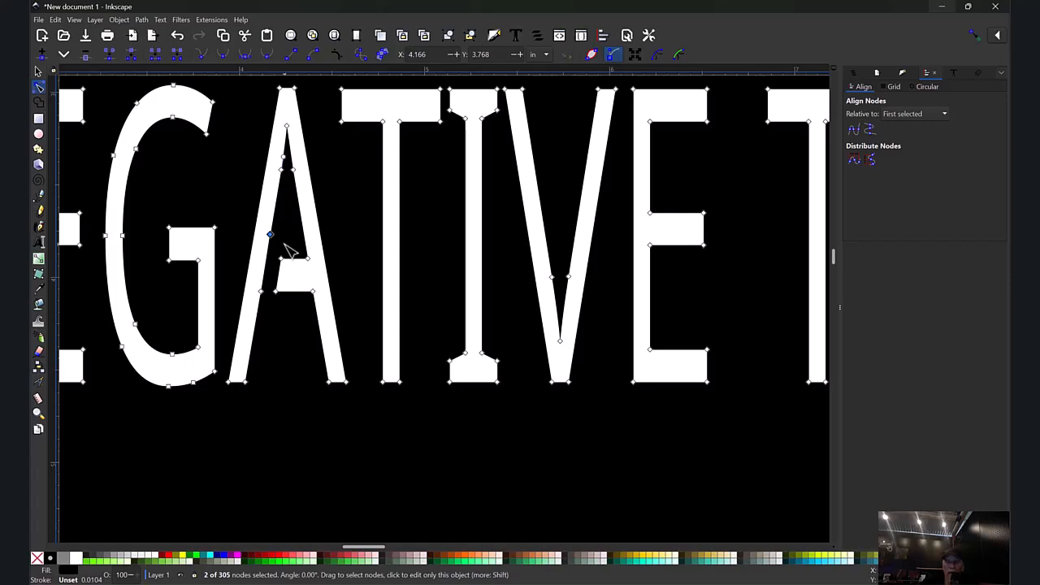
{"action": "key", "text": "Delete"}
{"action": "left_click_drag", "start_coordinate": [254, 278], "coordinate": [265, 299]}
{"action": "key", "text": "Delete"}
{"action": "left_click_drag", "start_coordinate": [274, 162], "coordinate": [285, 174]}
{"action": "key", "text": "Delete"}
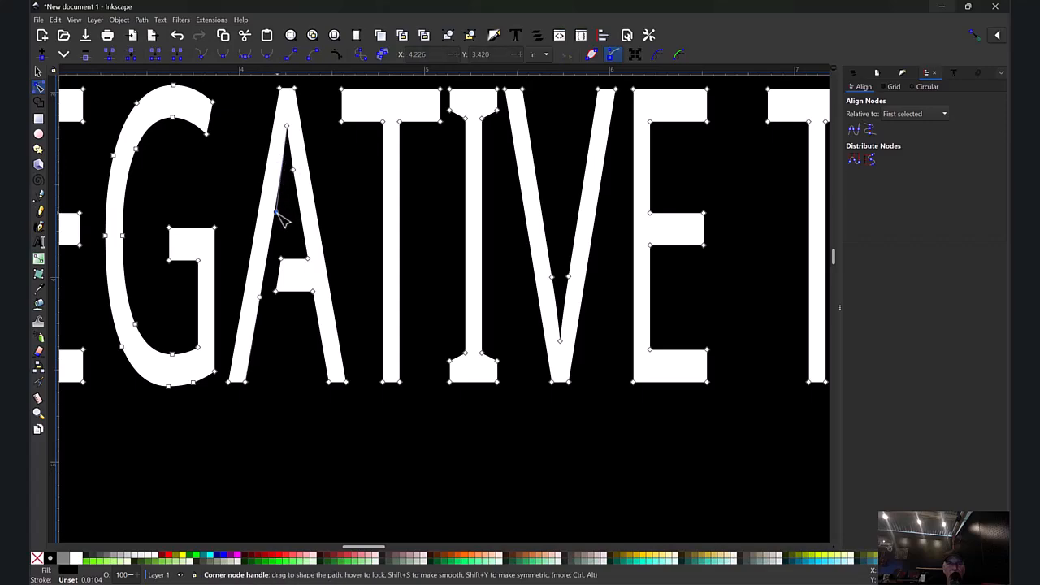
{"action": "left_click_drag", "start_coordinate": [276, 214], "coordinate": [297, 217]}
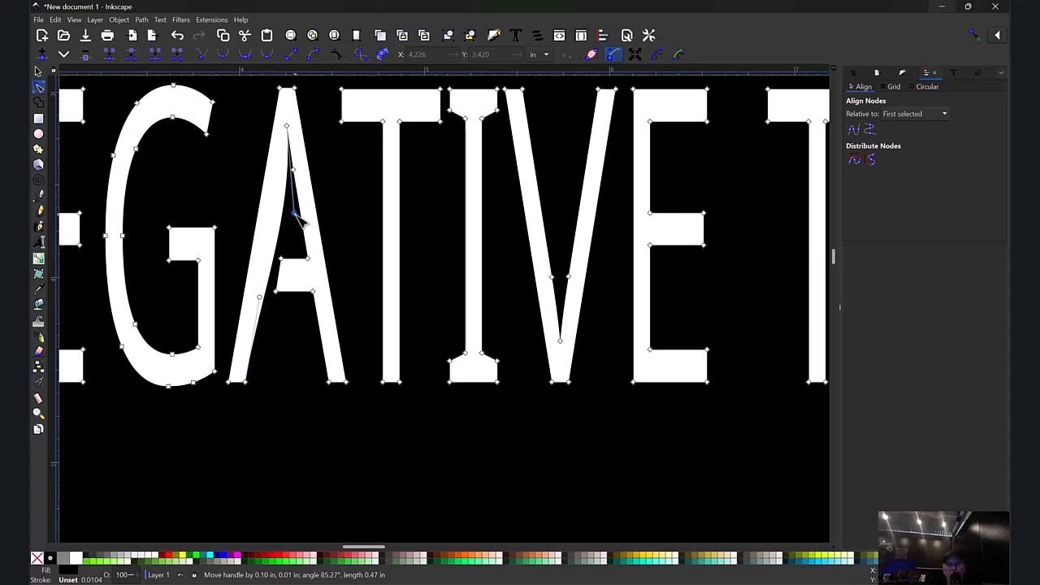
{"action": "mouse_move", "coordinate": [297, 217]}
{"action": "left_mouse_down"}
{"action": "mouse_move", "coordinate": [271, 226]}
{"action": "mouse_move", "coordinate": [212, 180]}
{"action": "mouse_move", "coordinate": [301, 200]}
{"action": "mouse_move", "coordinate": [285, 204]}
{"action": "mouse_move", "coordinate": [295, 230]}
{"action": "mouse_move", "coordinate": [271, 216]}
{"action": "mouse_move", "coordinate": [275, 226]}
{"action": "left_mouse_up"}
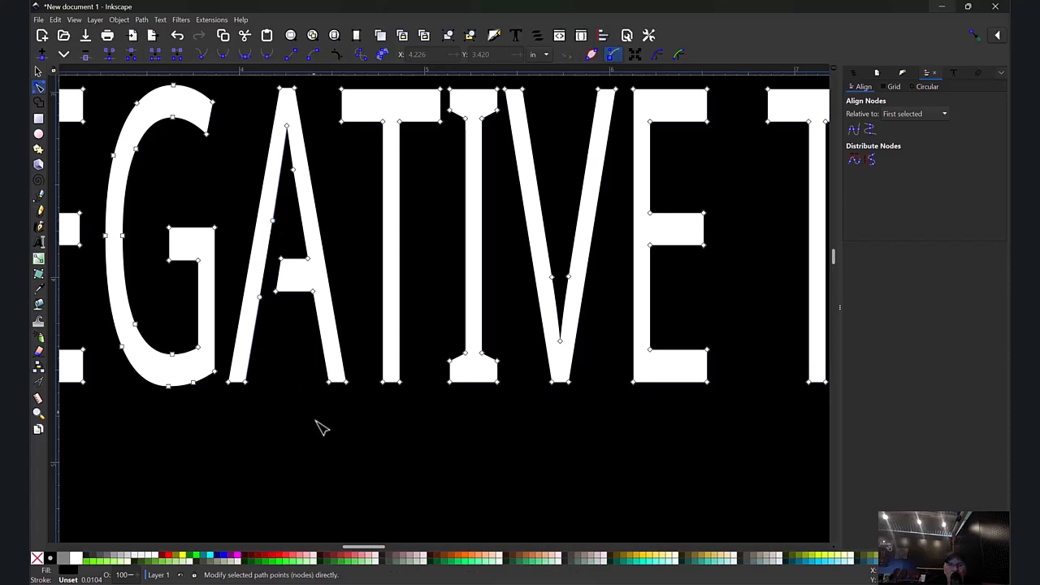
Step: Delete the surplus bridge nodes along the stems of the B, R and D in BRIDGING and deselect the panel
{"action": "left_click_drag", "start_coordinate": [367, 553], "coordinate": [420, 534]}
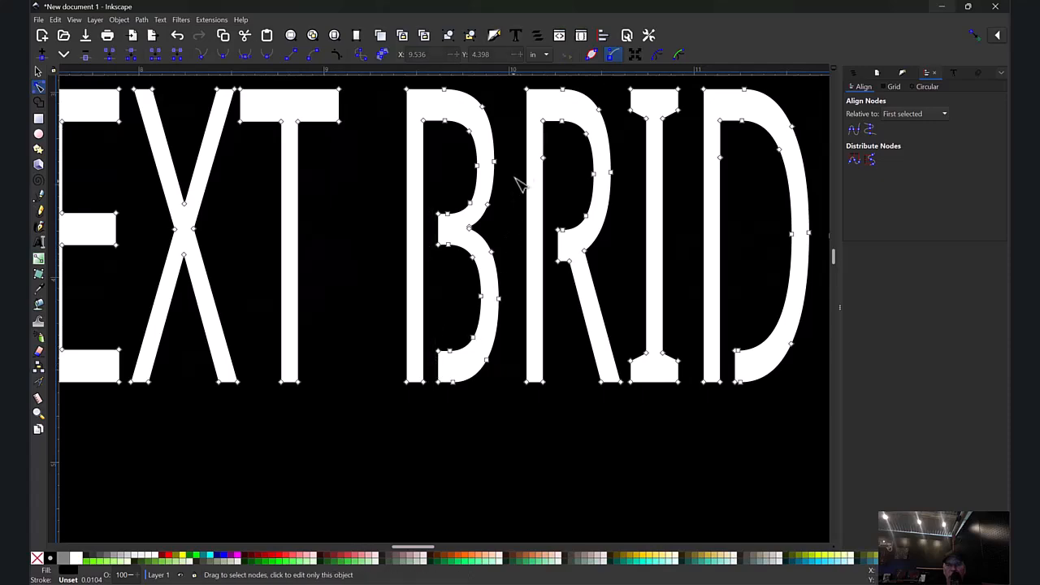
{"action": "left_click_drag", "start_coordinate": [535, 148], "coordinate": [550, 279]}
{"action": "left_click_drag", "start_coordinate": [714, 149], "coordinate": [730, 165]}
{"action": "scroll", "coordinate": [733, 171], "scroll_direction": "down", "scroll_amount": 4}
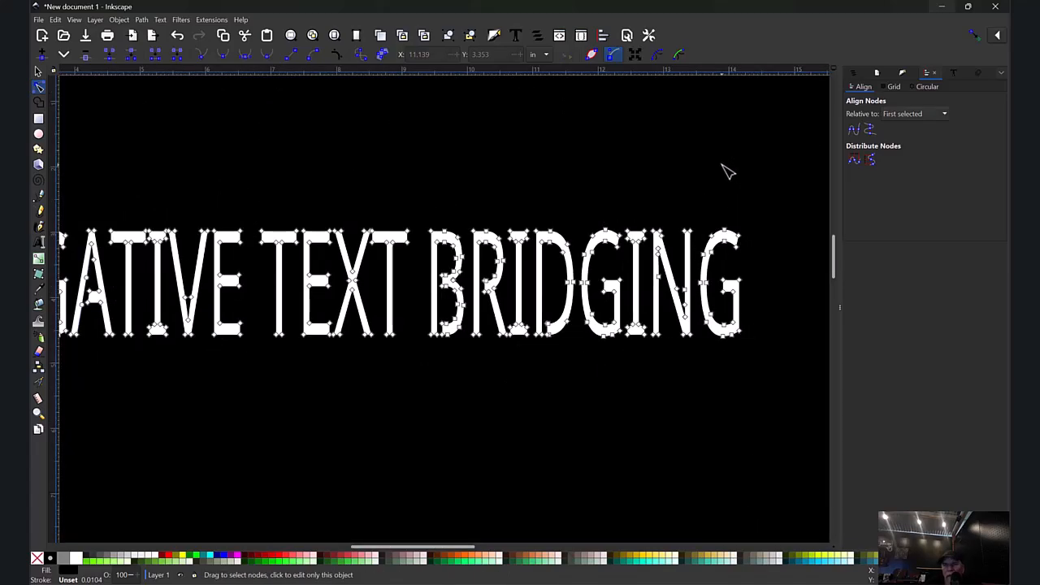
{"action": "scroll", "coordinate": [550, 216], "scroll_direction": "down", "scroll_amount": 3}
{"action": "left_click", "coordinate": [343, 157]}
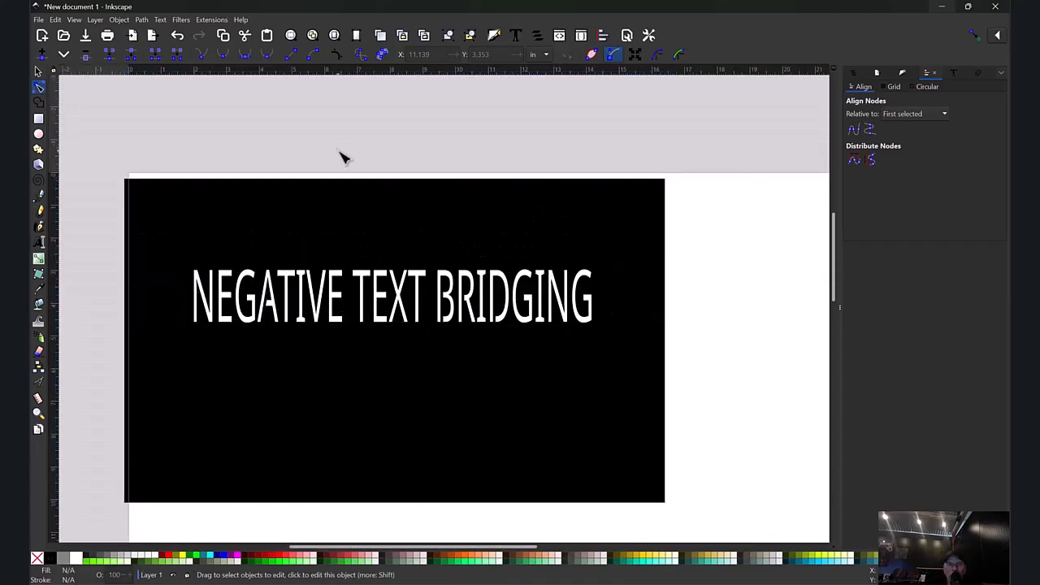